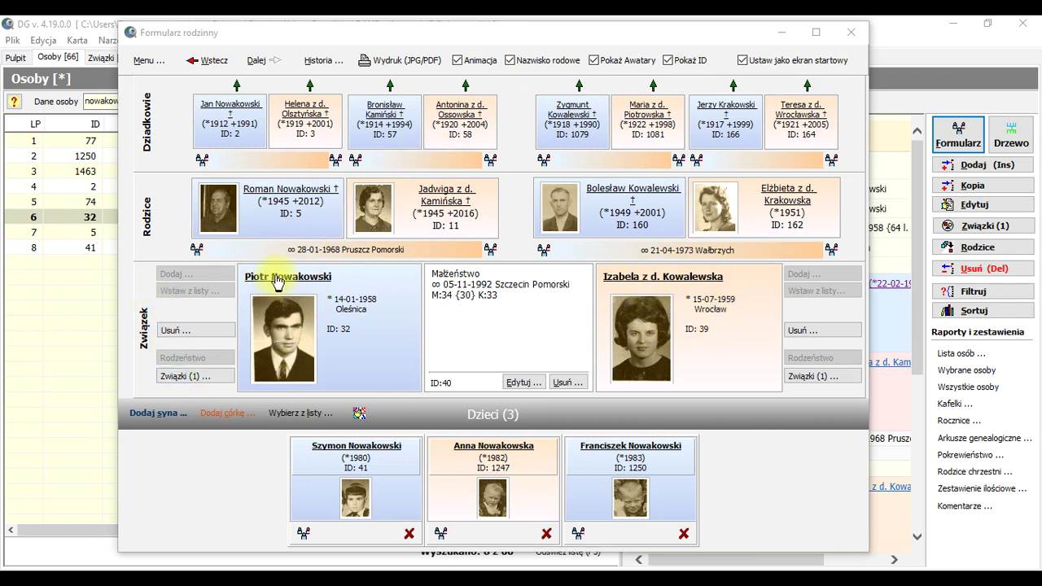
- Create a second relationship for the husband and add a new woman as his wife, entering and saving her first name
{"action": "left_click", "coordinate": [183, 377]}
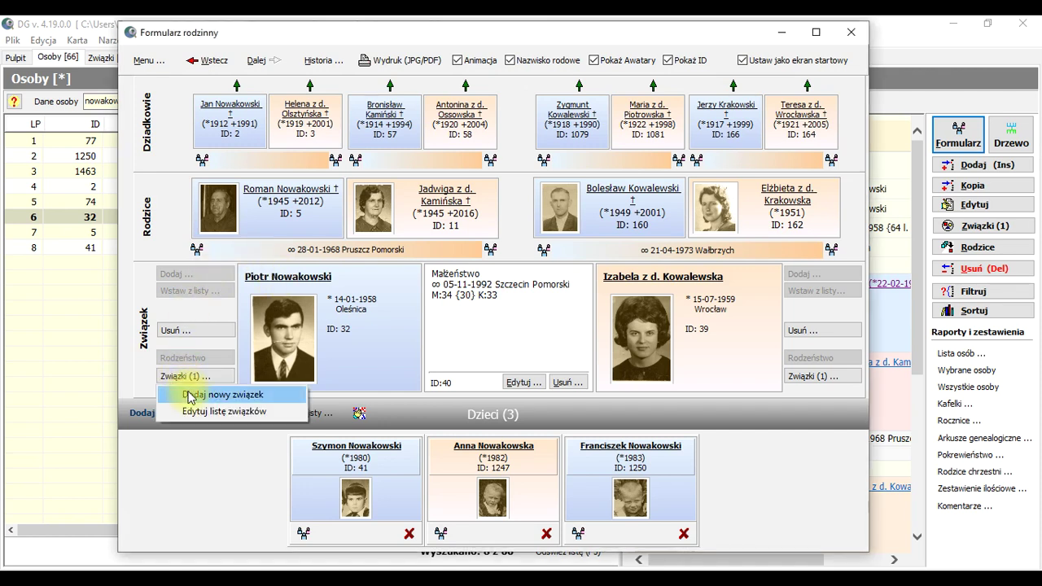
{"action": "left_click", "coordinate": [191, 395]}
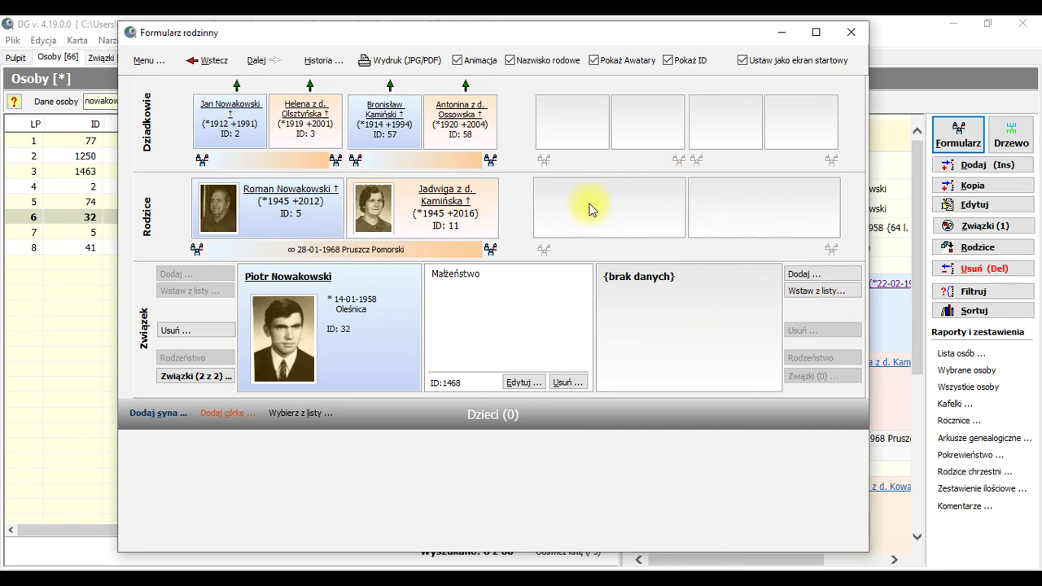
{"action": "left_click", "coordinate": [806, 275]}
{"action": "double_click", "coordinate": [608, 148]}
{"action": "left_click", "coordinate": [606, 149]}
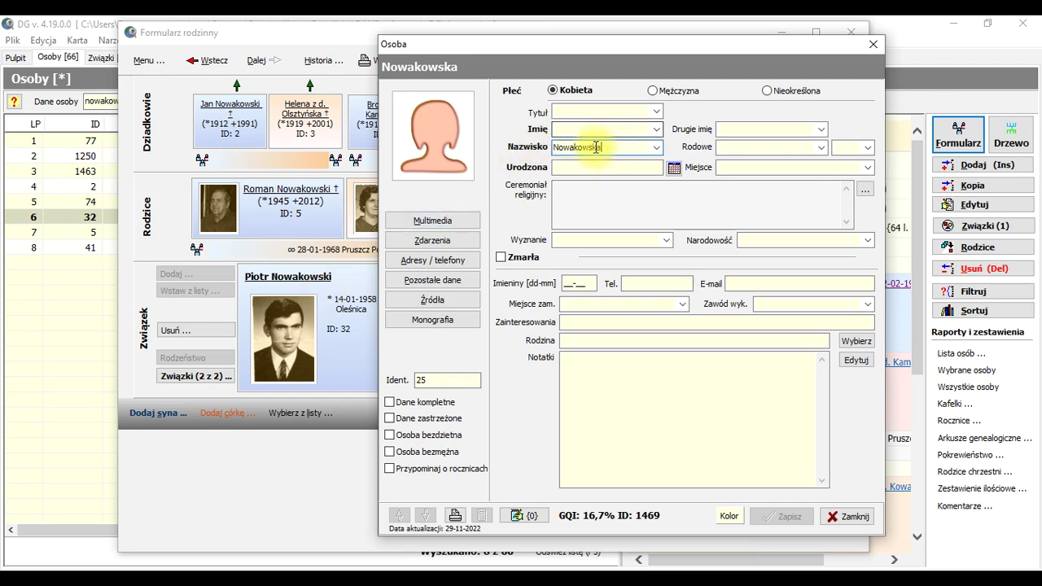
{"action": "left_click", "coordinate": [567, 131]}
{"action": "left_click", "coordinate": [566, 131]}
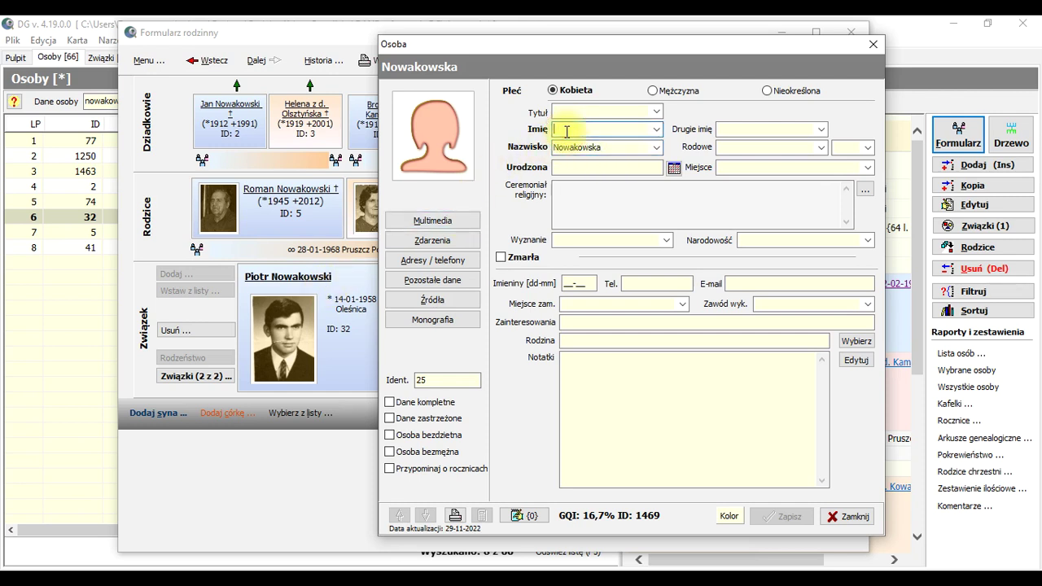
{"action": "type", "text": "Mar"}
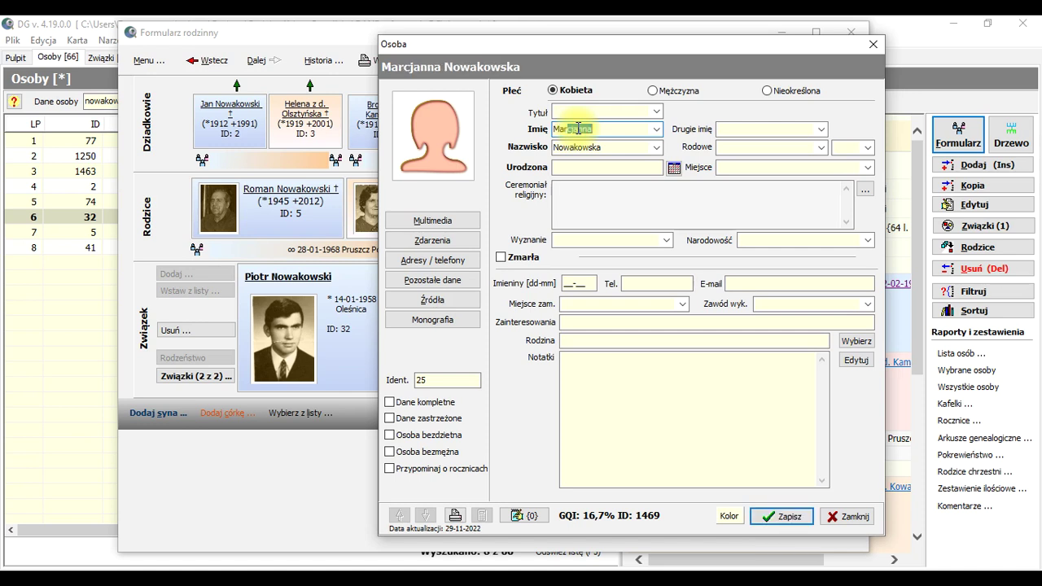
{"action": "type", "text": "ia"}
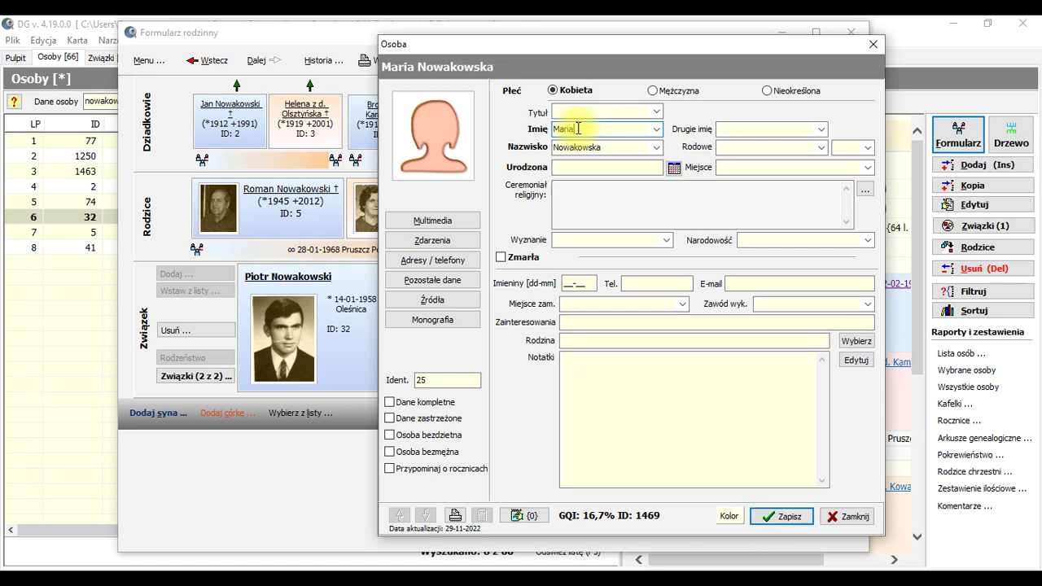
{"action": "left_click", "coordinate": [786, 516]}
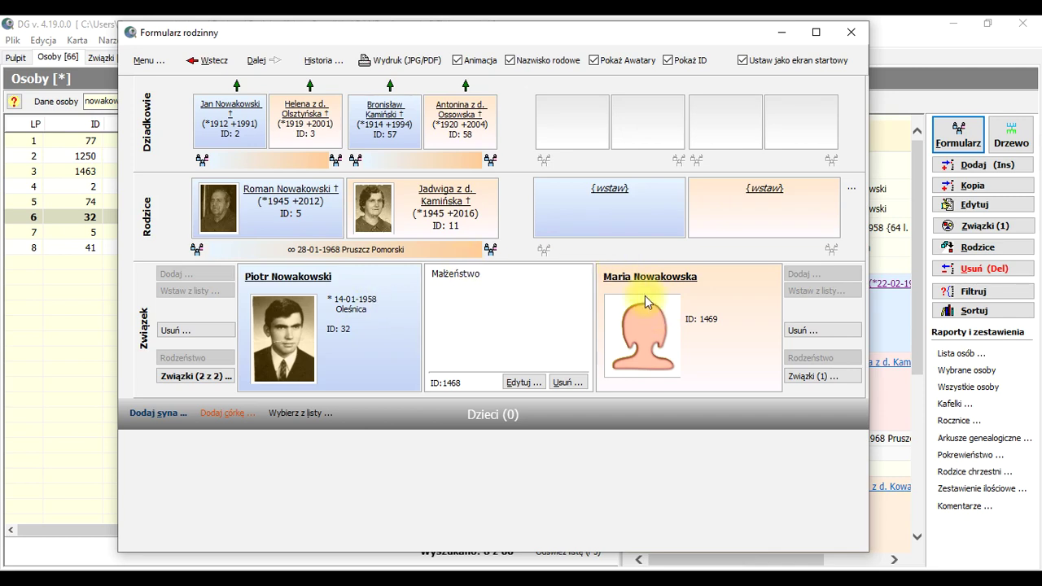
- Add a new son to the husband's second relationship, entering his first name and saving the record
{"action": "left_click", "coordinate": [157, 414]}
{"action": "mouse_move", "coordinate": [571, 42]}
{"action": "left_mouse_down"}
{"action": "mouse_move", "coordinate": [554, 41]}
{"action": "mouse_move", "coordinate": [566, 39]}
{"action": "left_mouse_up"}
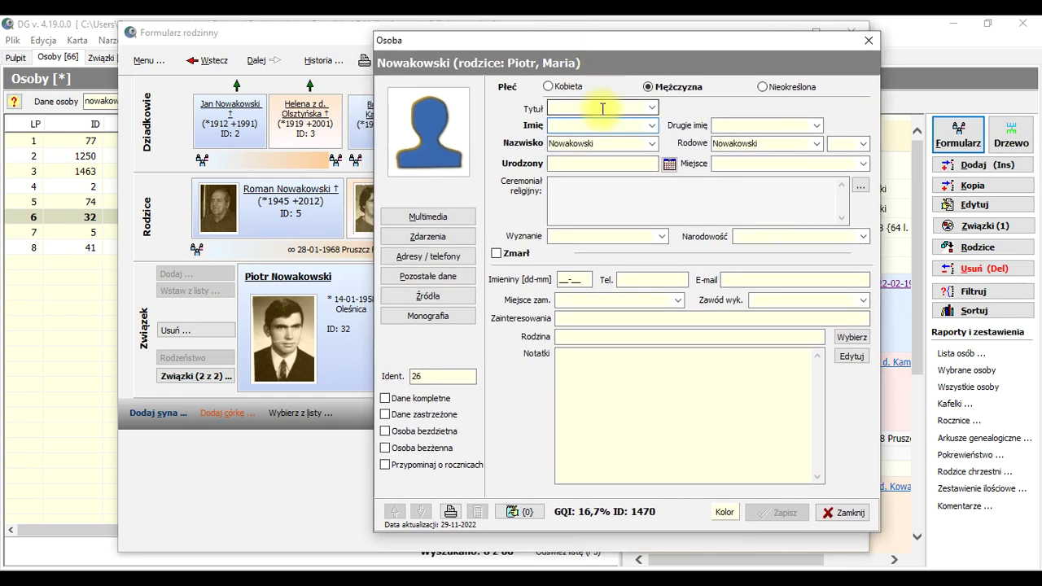
{"action": "type", "text": "Leon"}
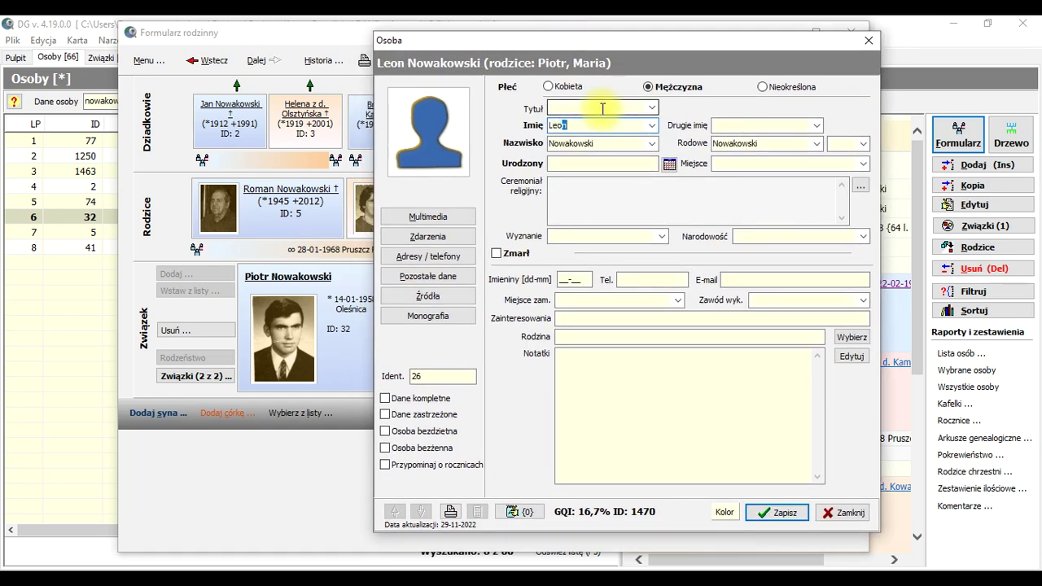
{"action": "left_click", "coordinate": [801, 513]}
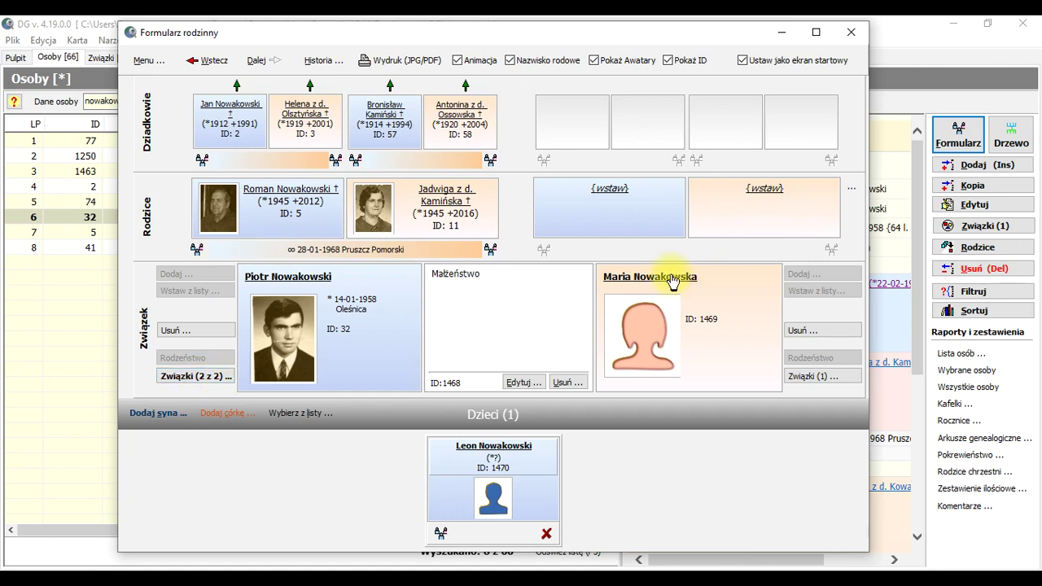
- Show the husband's first marriage in the family form, and return to his second marriage
{"action": "left_click", "coordinate": [177, 378]}
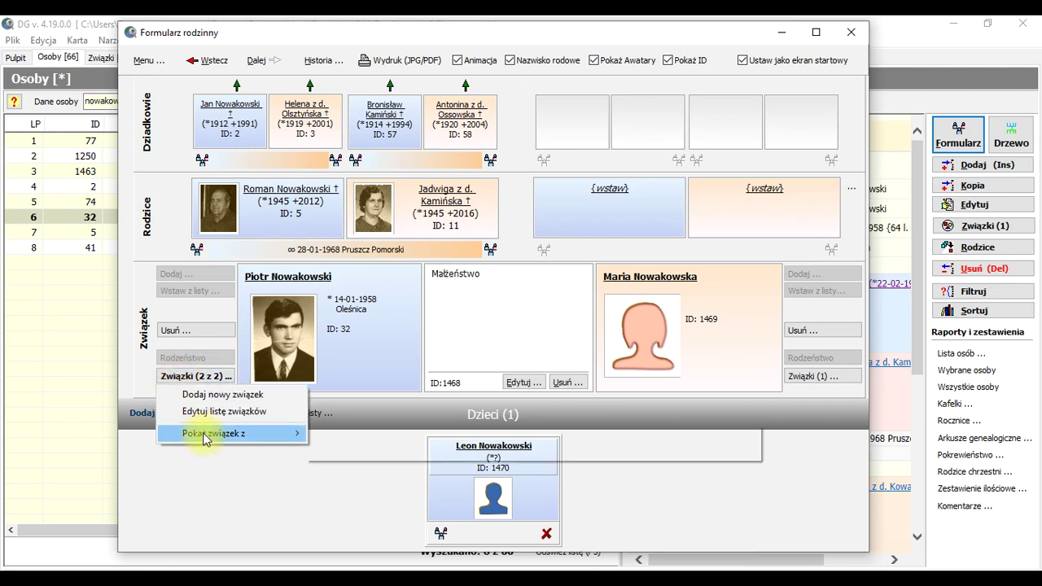
{"action": "mouse_move", "coordinate": [205, 438]}
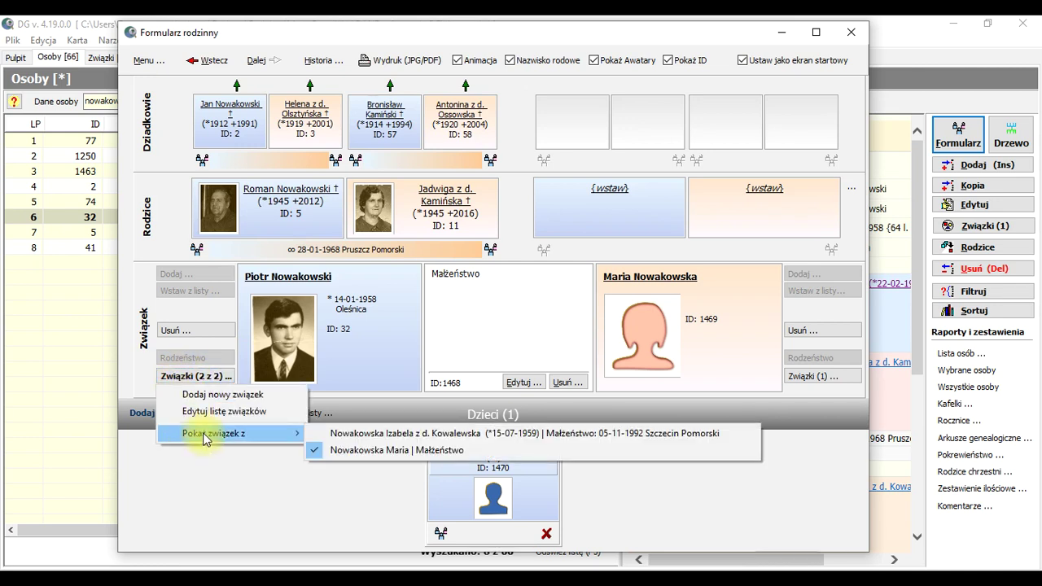
{"action": "left_click", "coordinate": [382, 434]}
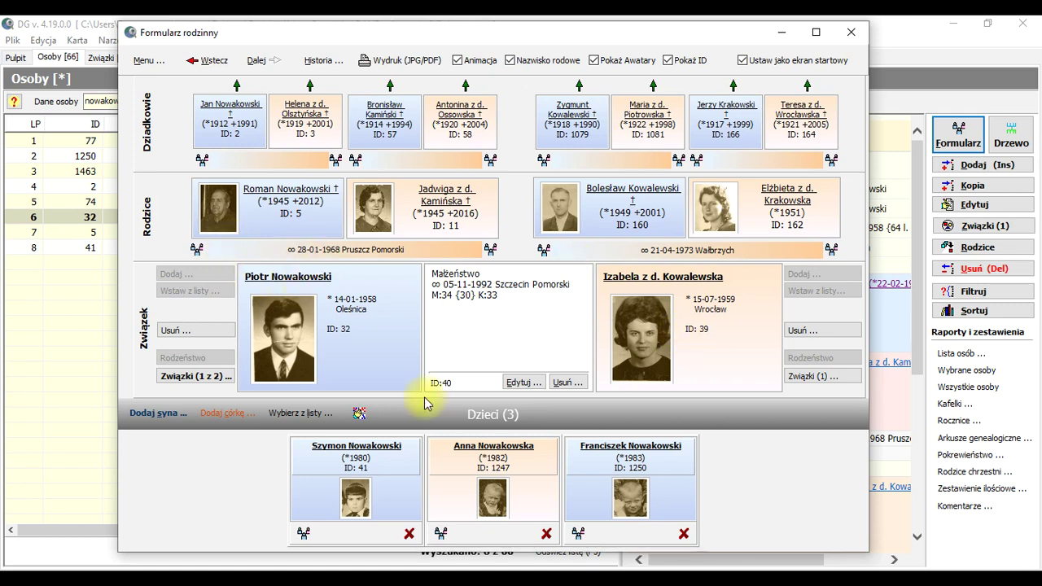
{"action": "left_click", "coordinate": [218, 383]}
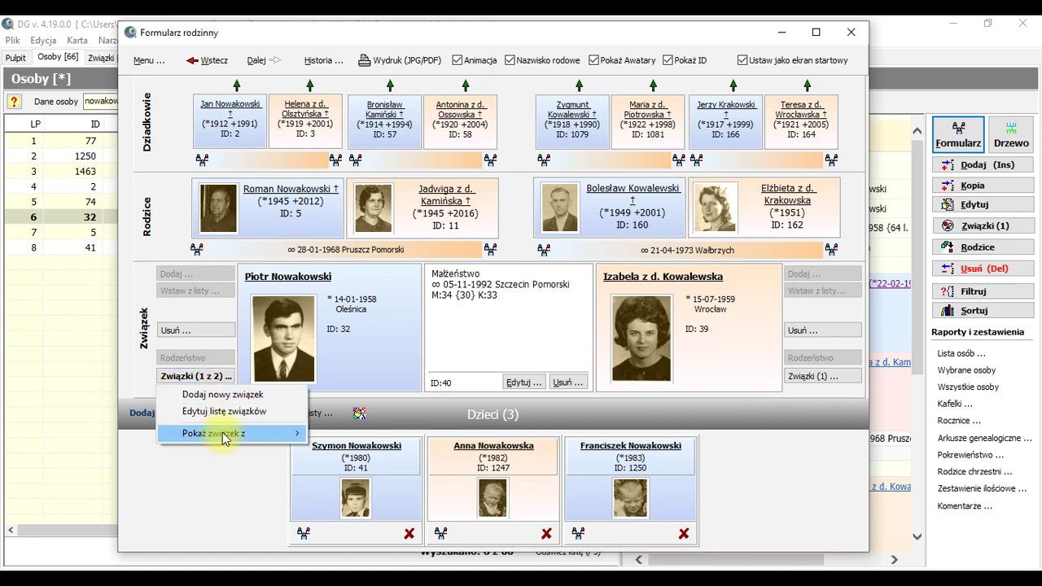
{"action": "mouse_move", "coordinate": [224, 438]}
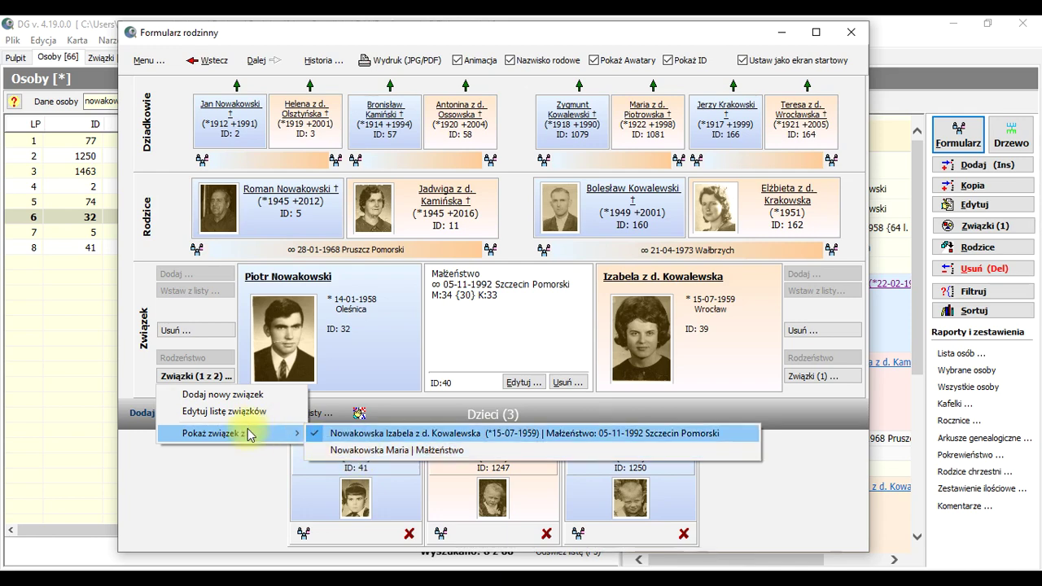
{"action": "left_click", "coordinate": [363, 451]}
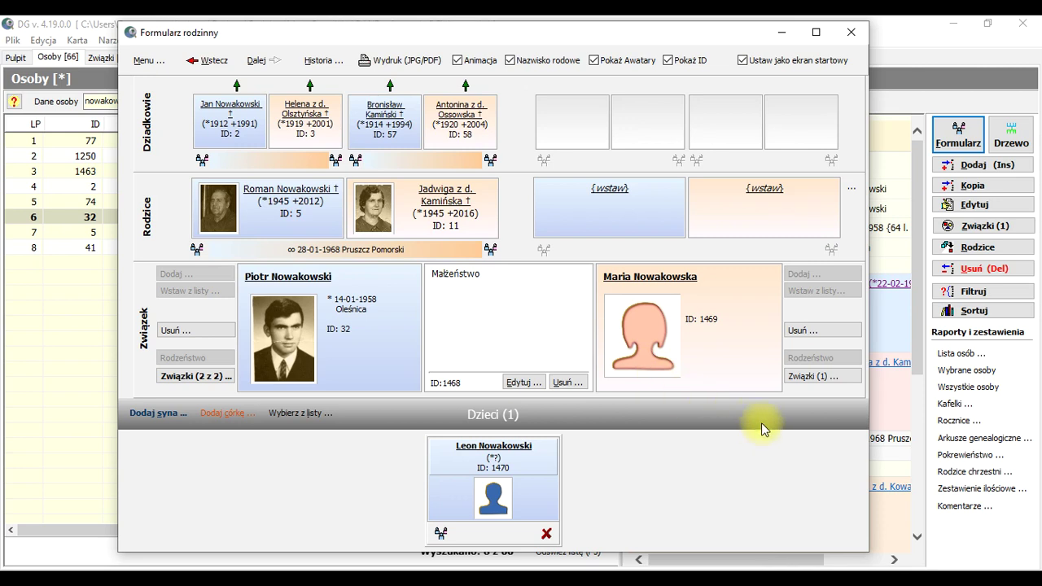
- Create a second relationship for the wife and open the list of existing men to choose a husband
{"action": "left_click", "coordinate": [814, 379]}
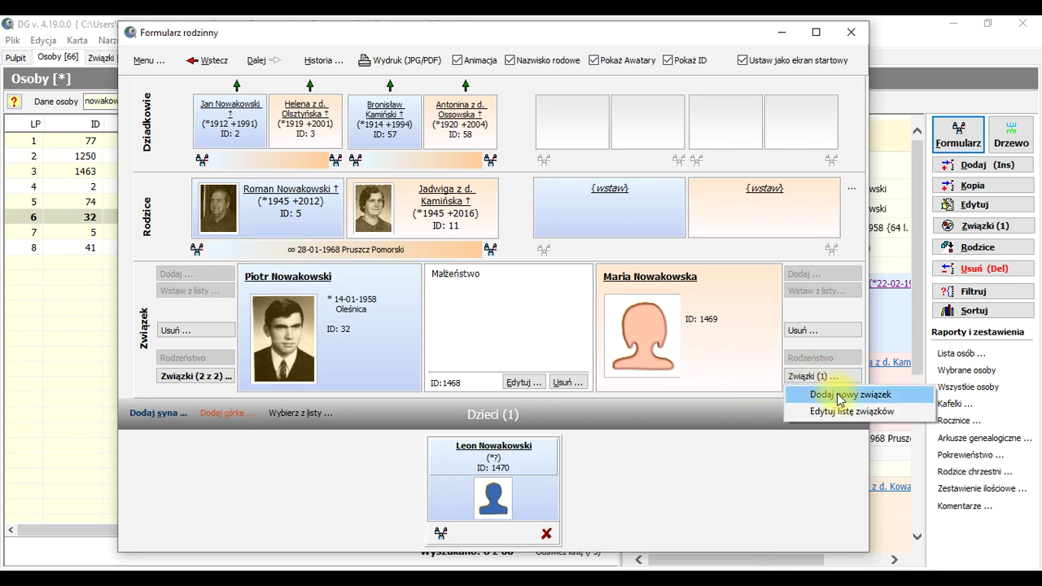
{"action": "left_click", "coordinate": [840, 395]}
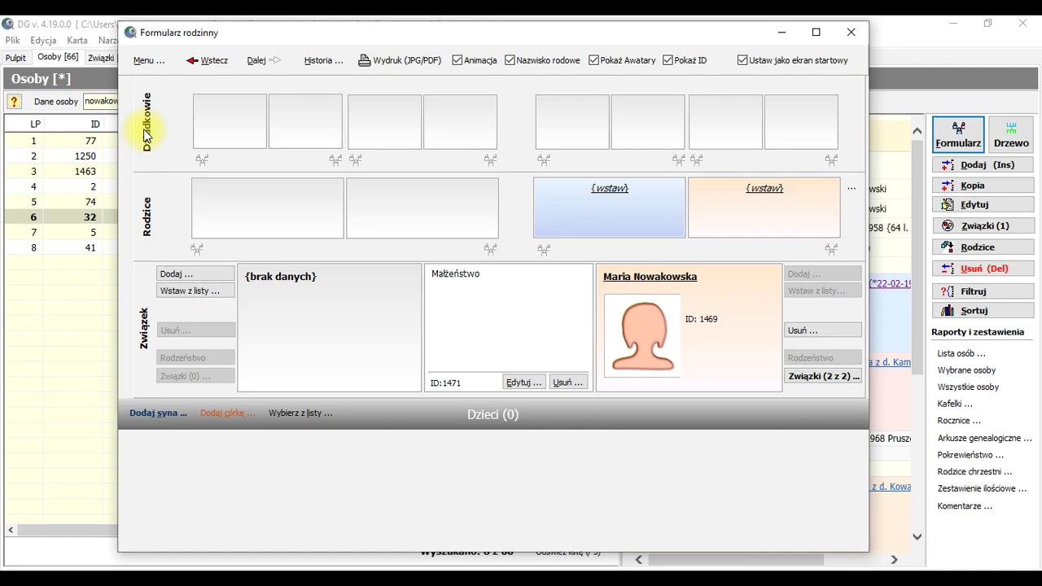
{"action": "left_click", "coordinate": [190, 290]}
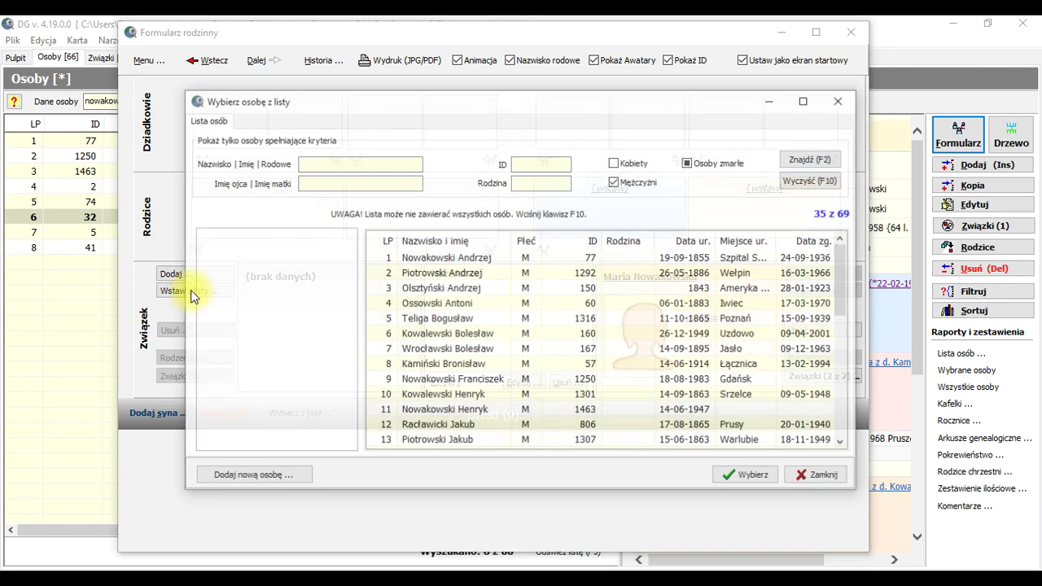
{"action": "left_click_drag", "start_coordinate": [535, 105], "coordinate": [512, 110]}
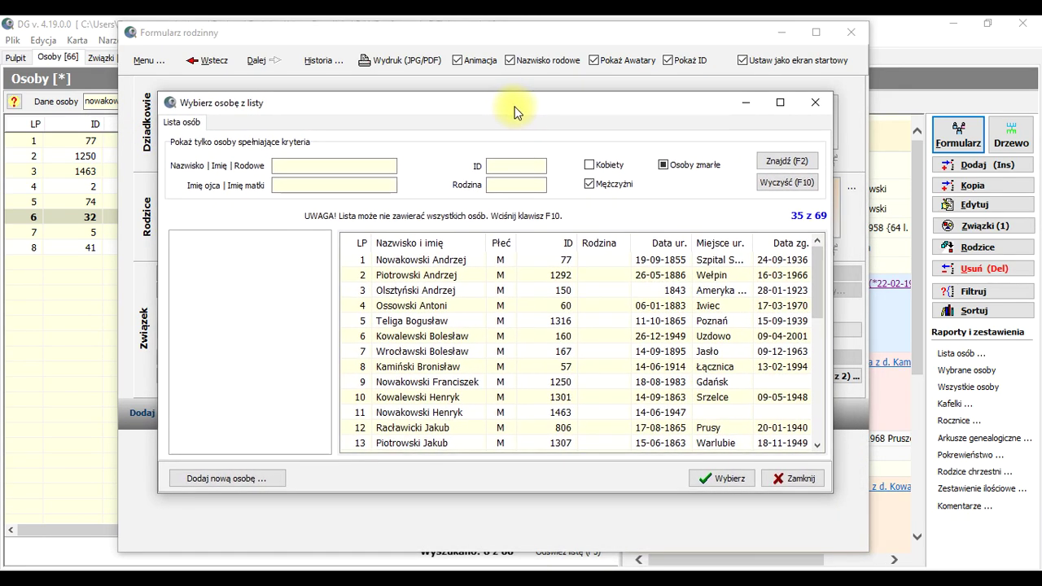
{"action": "left_click", "coordinate": [816, 273]}
{"action": "left_click_drag", "start_coordinate": [817, 272], "coordinate": [810, 203]}
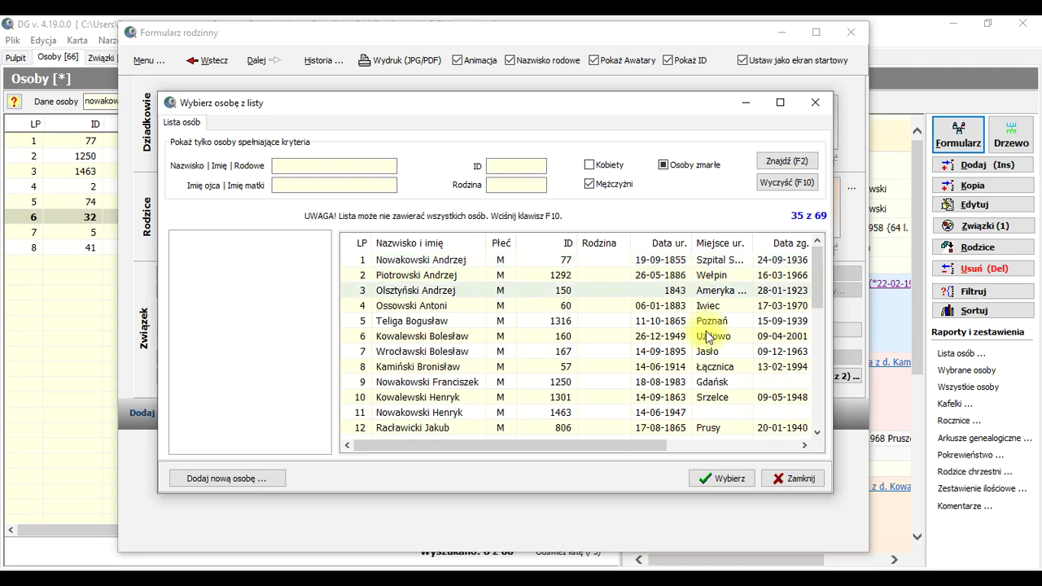
- Sort the list by newest birth date, insert the man born in Uzdowo as husband, and accept changing the wife's surname to his
{"action": "left_click", "coordinate": [673, 248]}
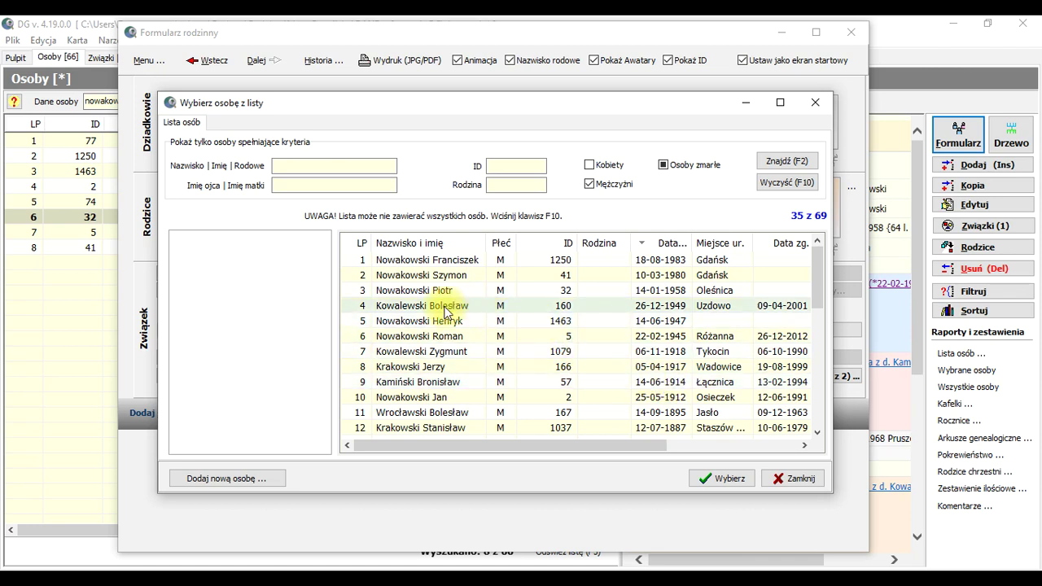
{"action": "left_click", "coordinate": [654, 313]}
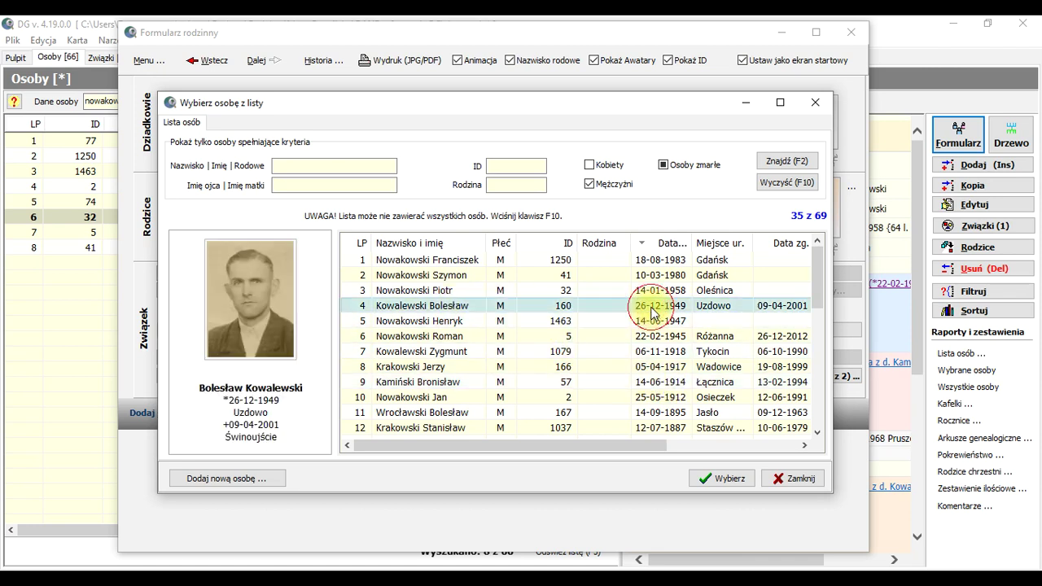
{"action": "left_click", "coordinate": [732, 479]}
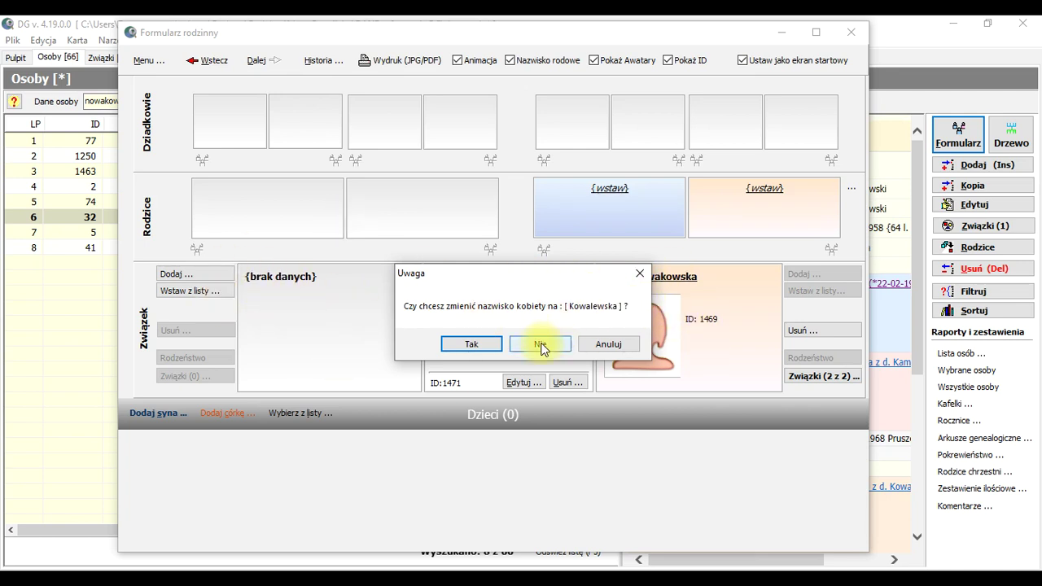
{"action": "left_click", "coordinate": [476, 345]}
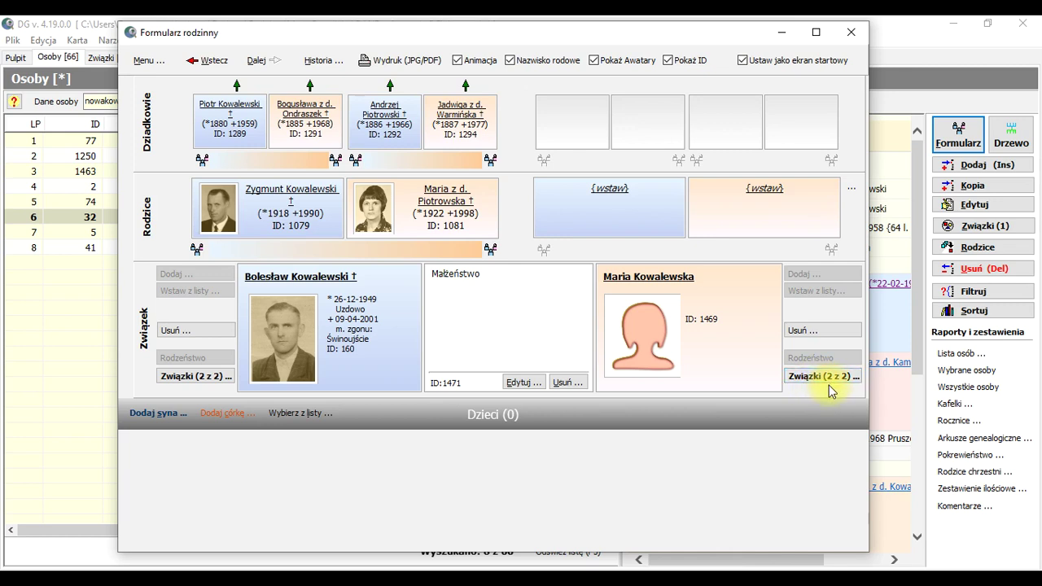
- Show the inserted husband's earlier marriage from 1973 in Wałbrzych, and return to his new marriage
{"action": "left_click", "coordinate": [186, 377]}
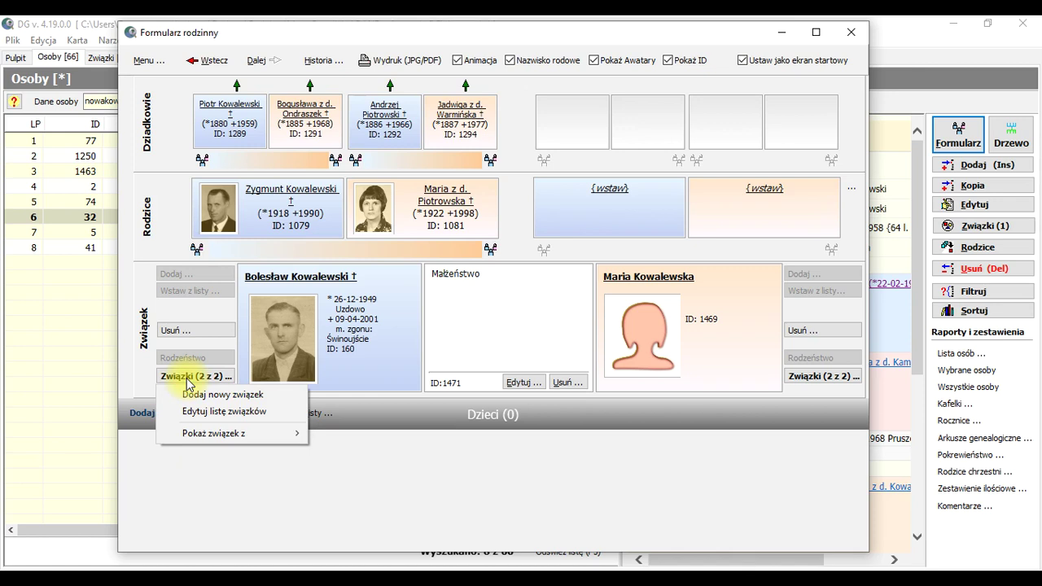
{"action": "mouse_move", "coordinate": [197, 438]}
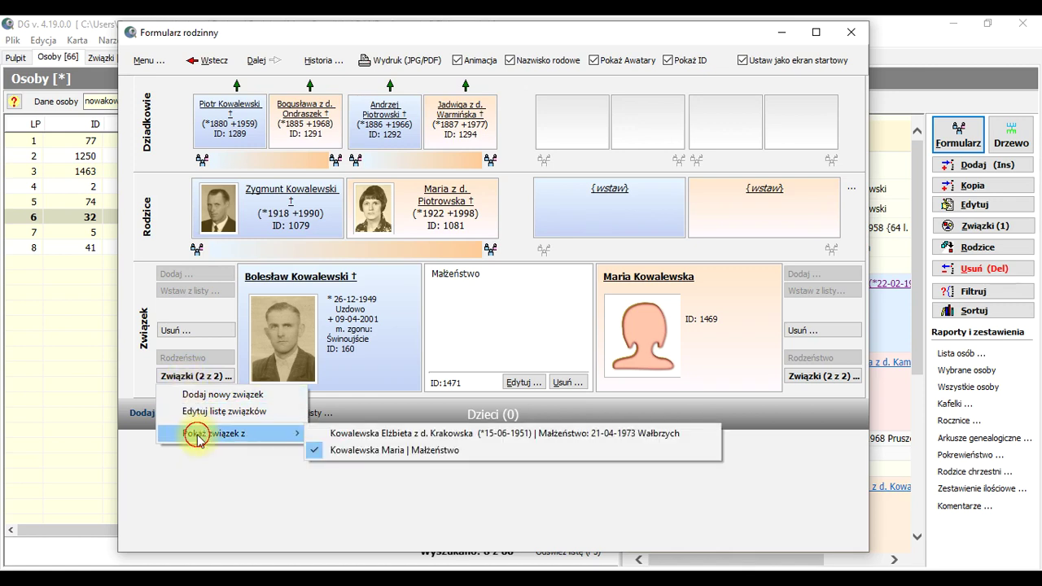
{"action": "left_click", "coordinate": [343, 434]}
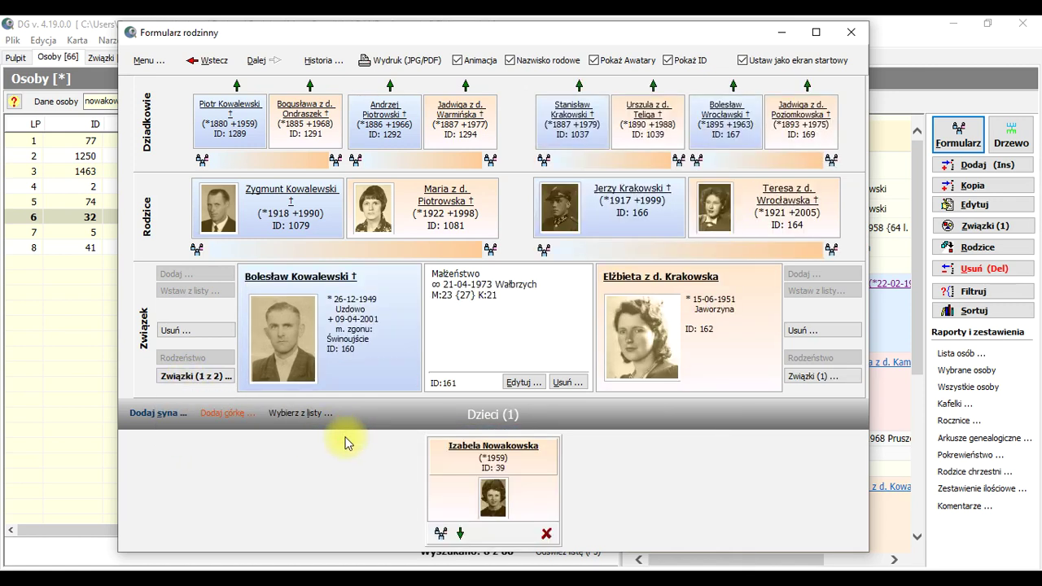
{"action": "left_click", "coordinate": [218, 376]}
{"action": "mouse_move", "coordinate": [236, 433]}
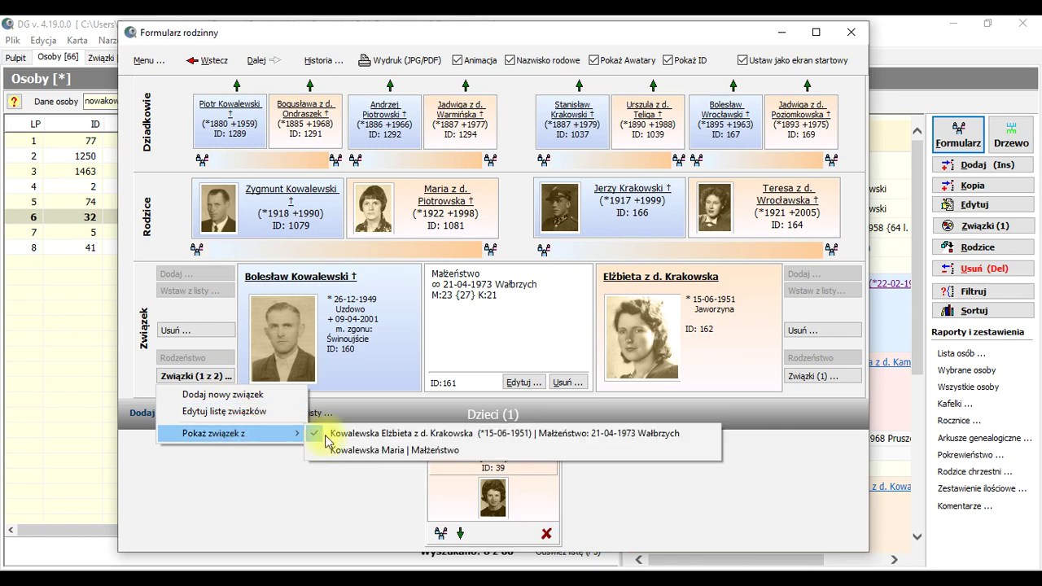
{"action": "left_click", "coordinate": [386, 450]}
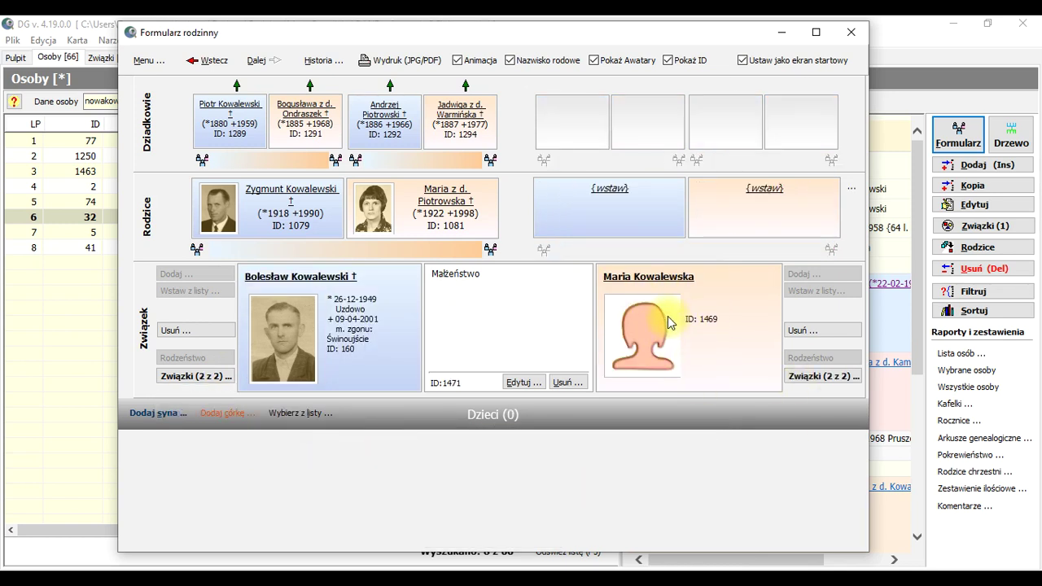
- Show the wife's first marriage in the family form, and return to her second marriage
{"action": "left_click", "coordinate": [839, 378]}
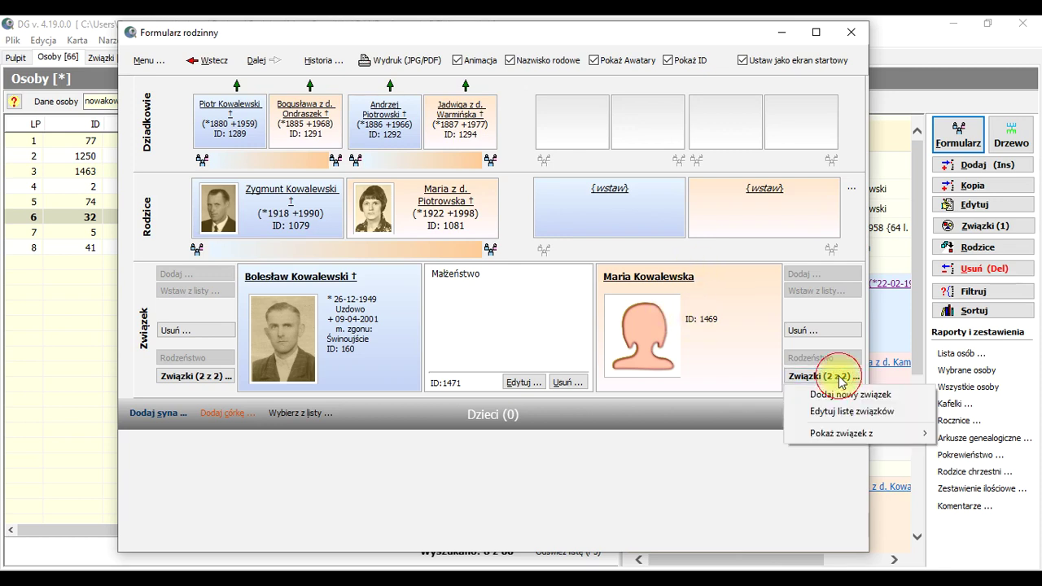
{"action": "mouse_move", "coordinate": [849, 434]}
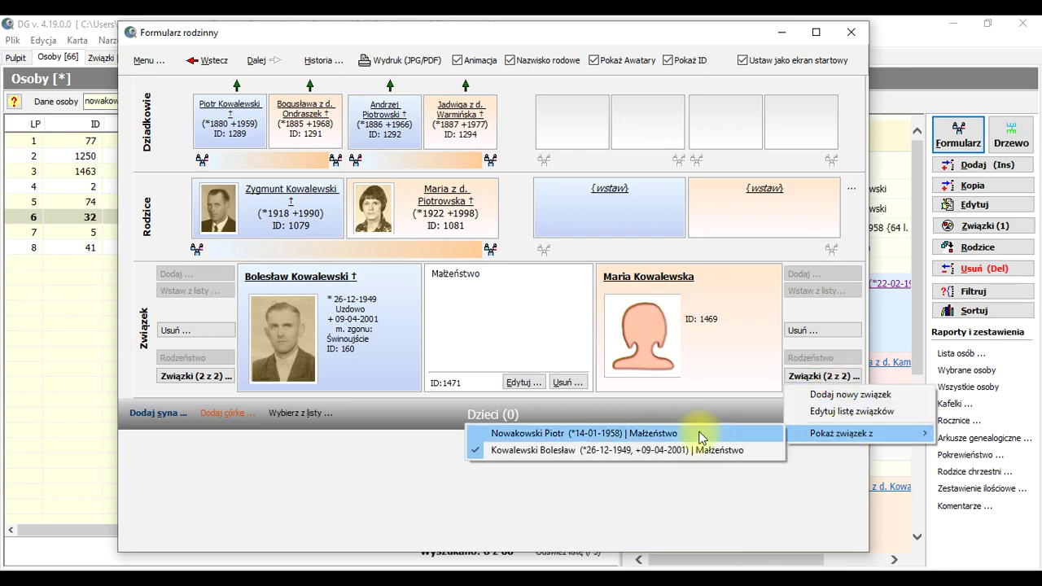
{"action": "left_click", "coordinate": [616, 436]}
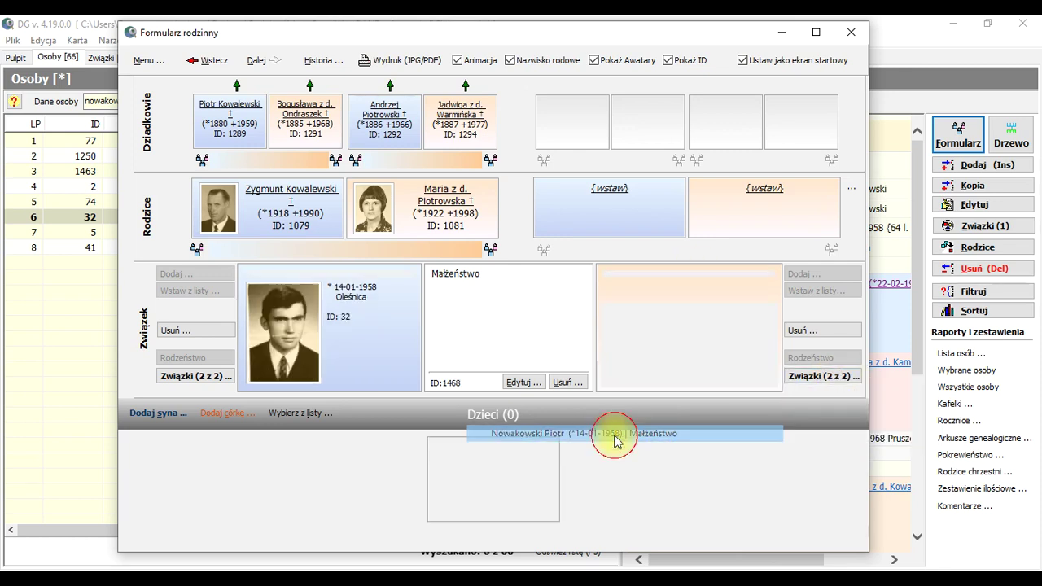
{"action": "left_click", "coordinate": [814, 379]}
{"action": "mouse_move", "coordinate": [814, 434]}
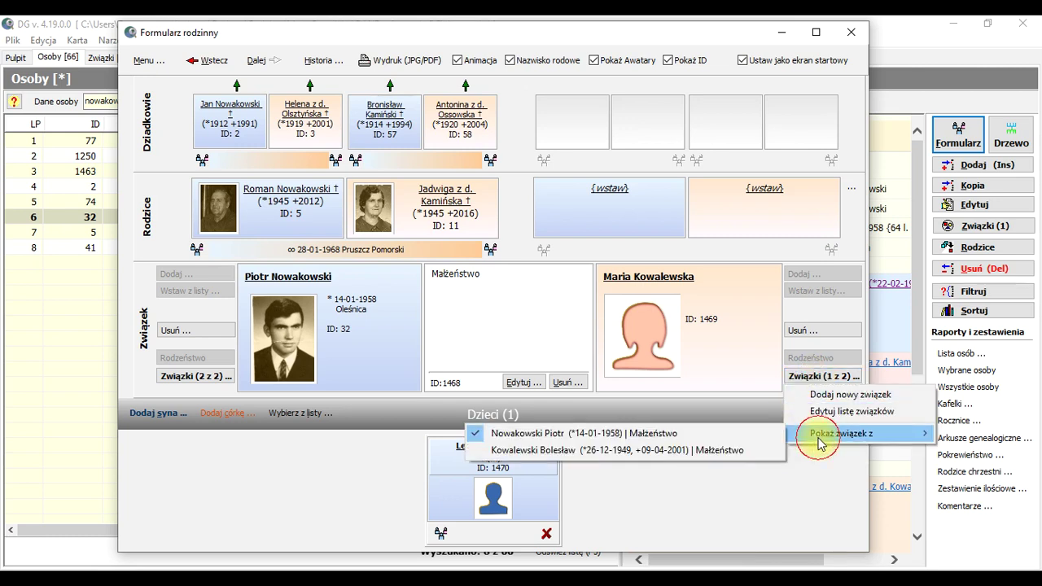
{"action": "left_click", "coordinate": [613, 451]}
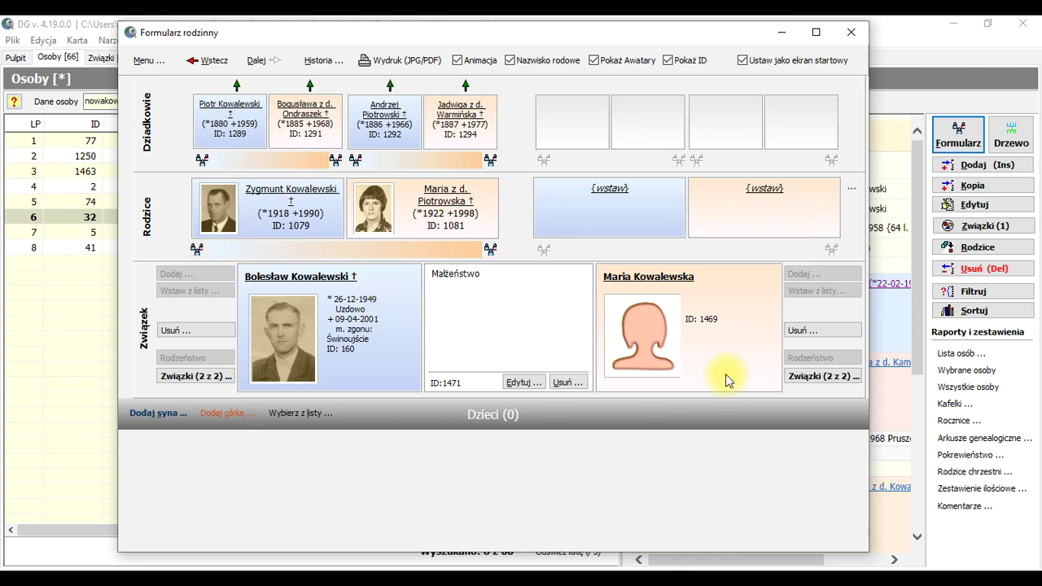
- Show the wife's first marriage, and from it her husband's other marriage from 1992 in Szczecin Pomorski
{"action": "left_click", "coordinate": [814, 377]}
{"action": "mouse_move", "coordinate": [835, 436]}
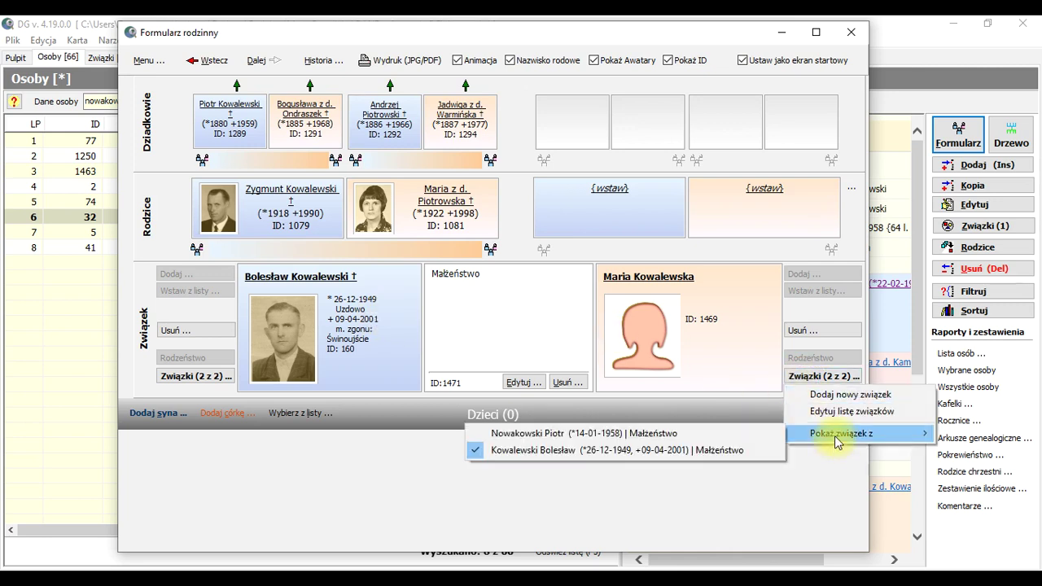
{"action": "left_click", "coordinate": [662, 435]}
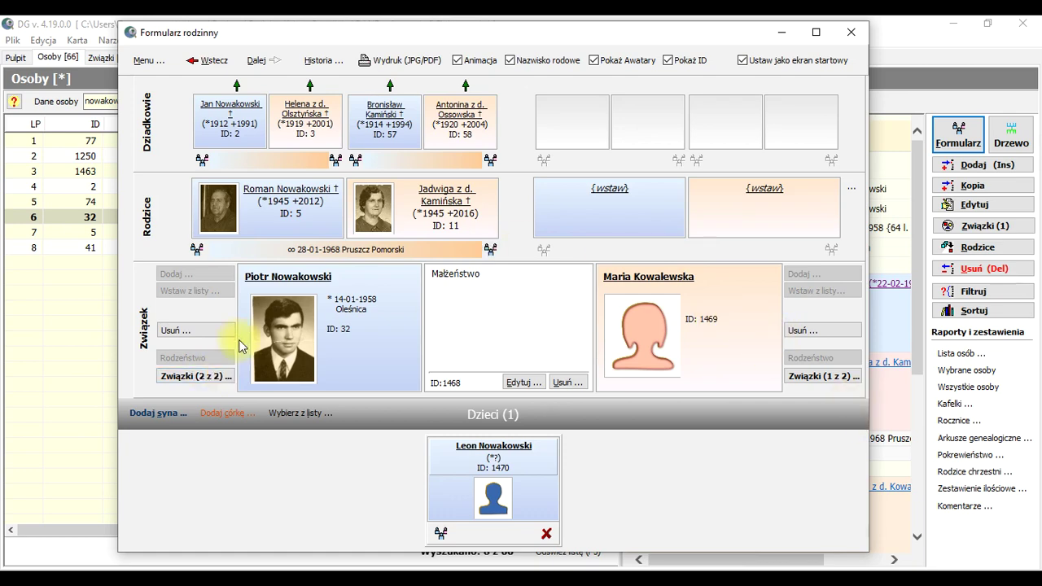
{"action": "left_click", "coordinate": [215, 377]}
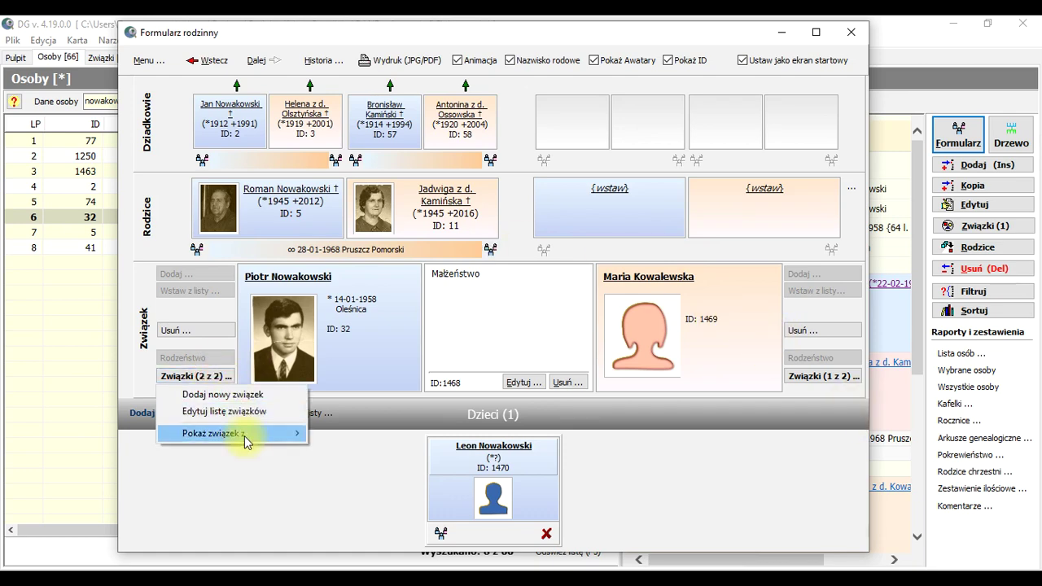
{"action": "mouse_move", "coordinate": [254, 434]}
{"action": "left_click", "coordinate": [416, 434]}
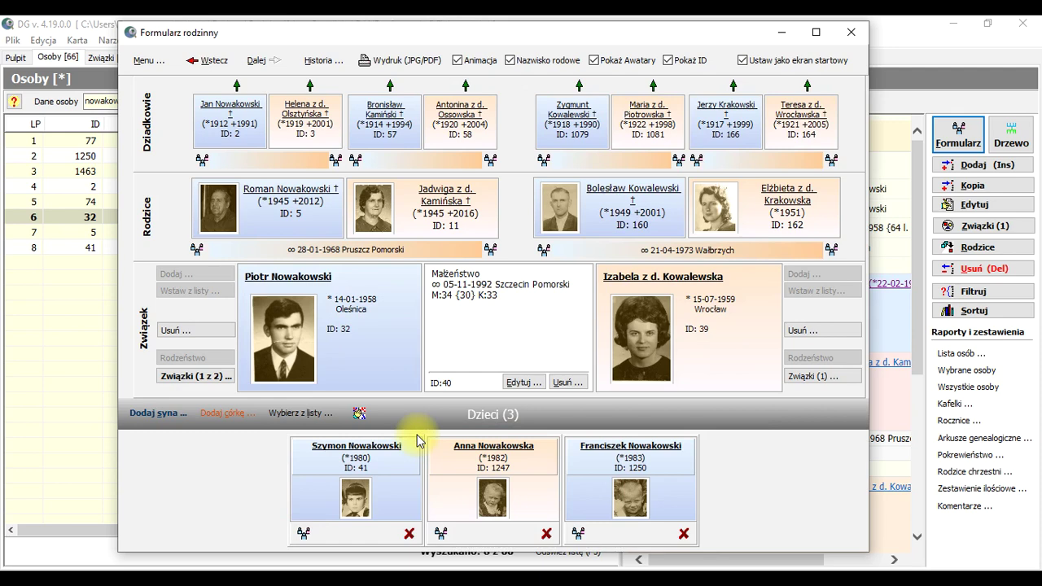
- Return to the husband's second marriage, and from it show the wife's marriage to the man born in Uzdowo
{"action": "left_click", "coordinate": [174, 378]}
{"action": "mouse_move", "coordinate": [241, 433]}
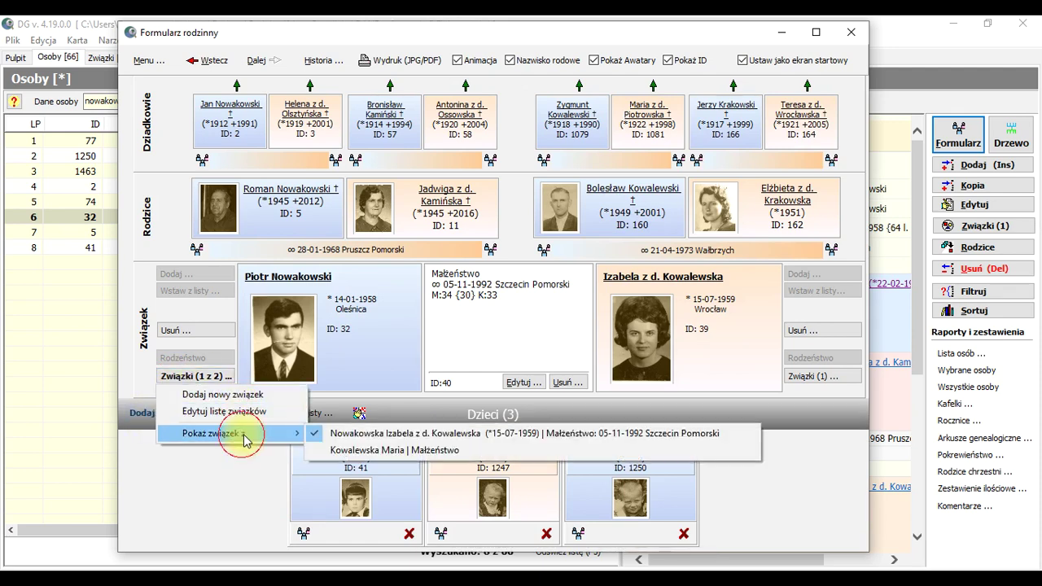
{"action": "left_click", "coordinate": [394, 450]}
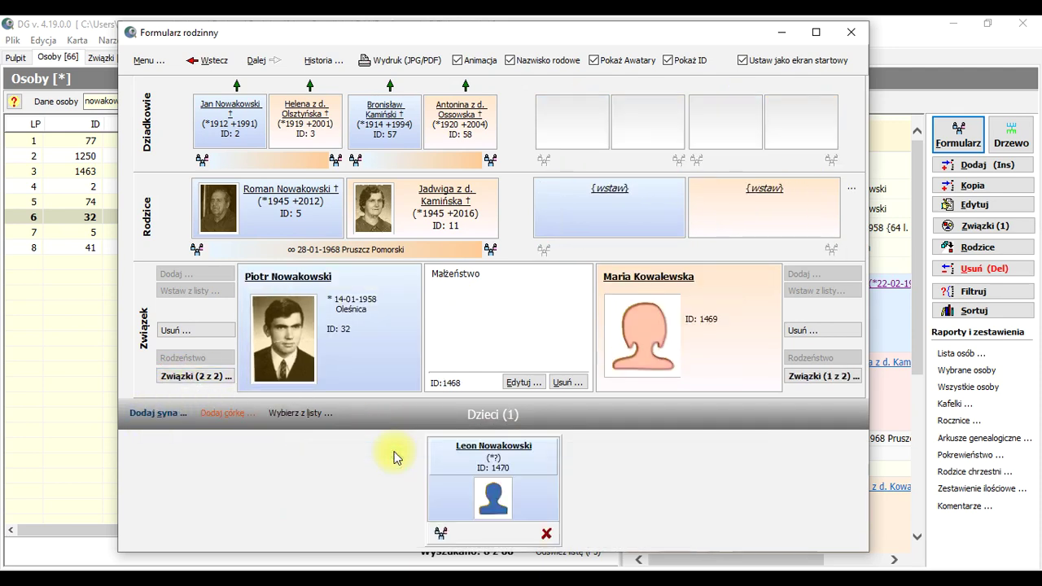
{"action": "left_click", "coordinate": [820, 376]}
{"action": "mouse_move", "coordinate": [842, 432]}
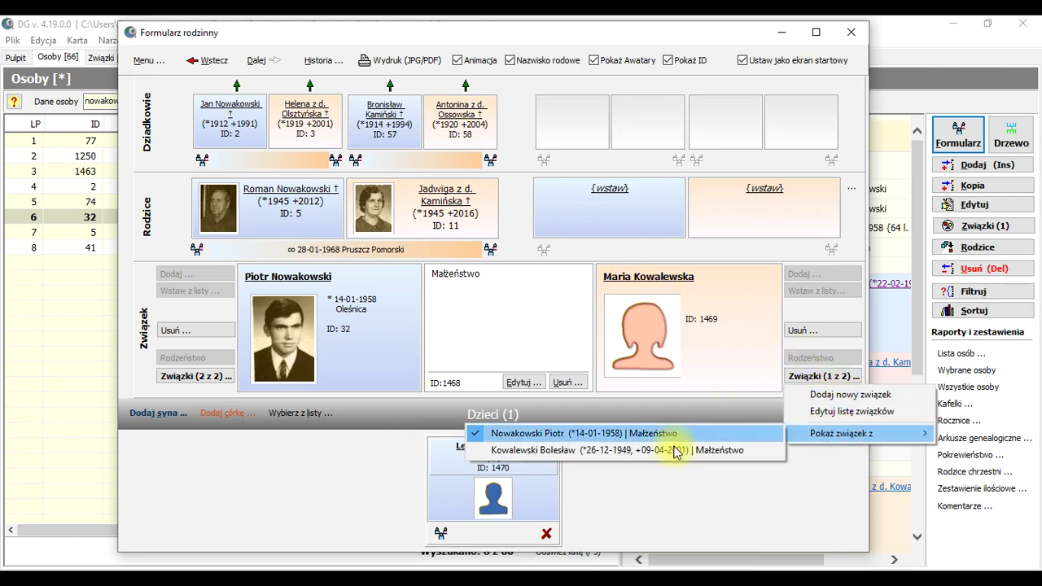
{"action": "left_click", "coordinate": [616, 452]}
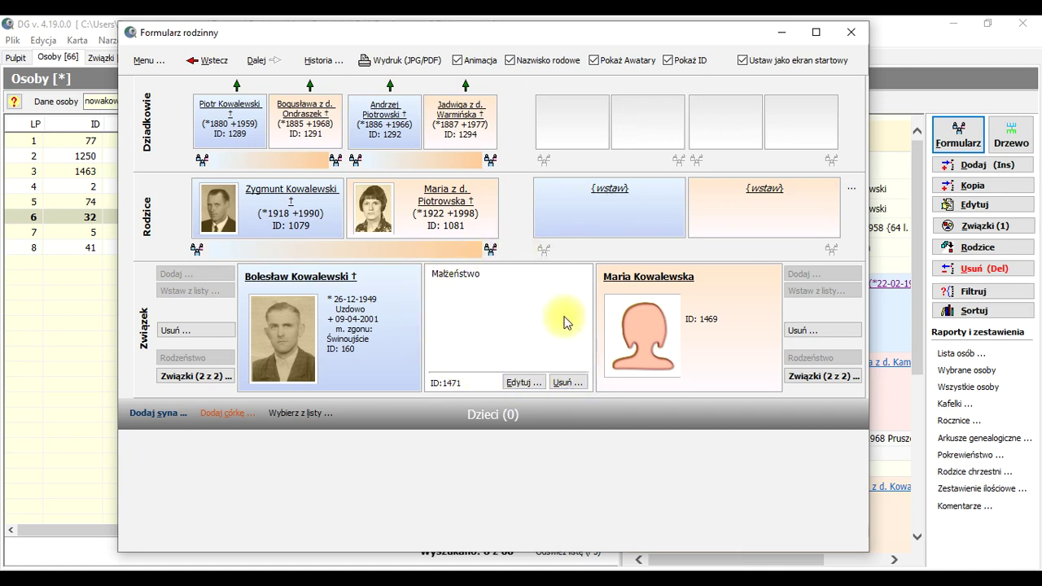
- Remove the husband born in Uzdowo from the wife's second relationship
{"action": "left_click", "coordinate": [173, 332]}
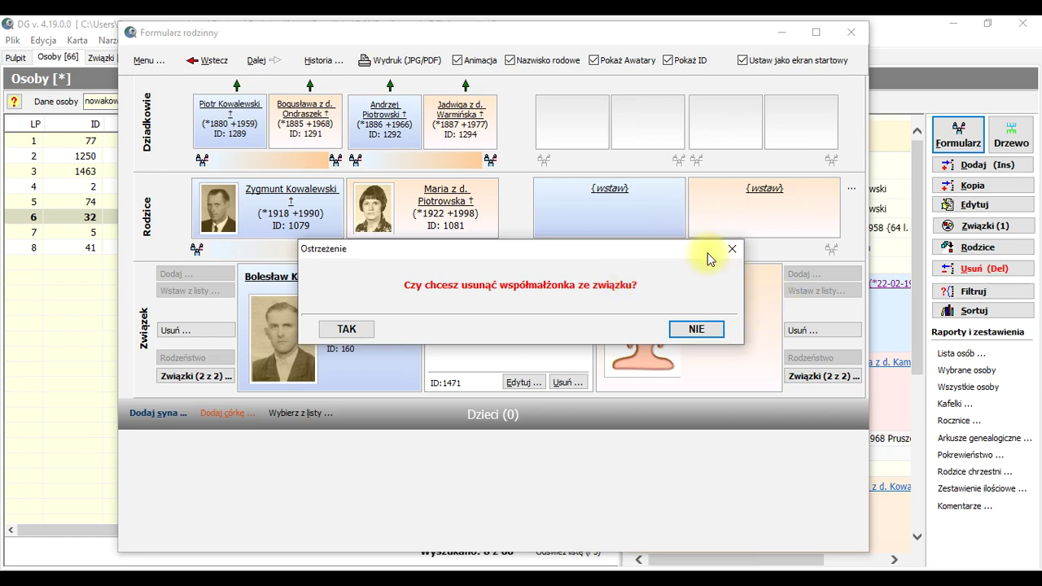
{"action": "left_click_drag", "start_coordinate": [658, 249], "coordinate": [653, 145]}
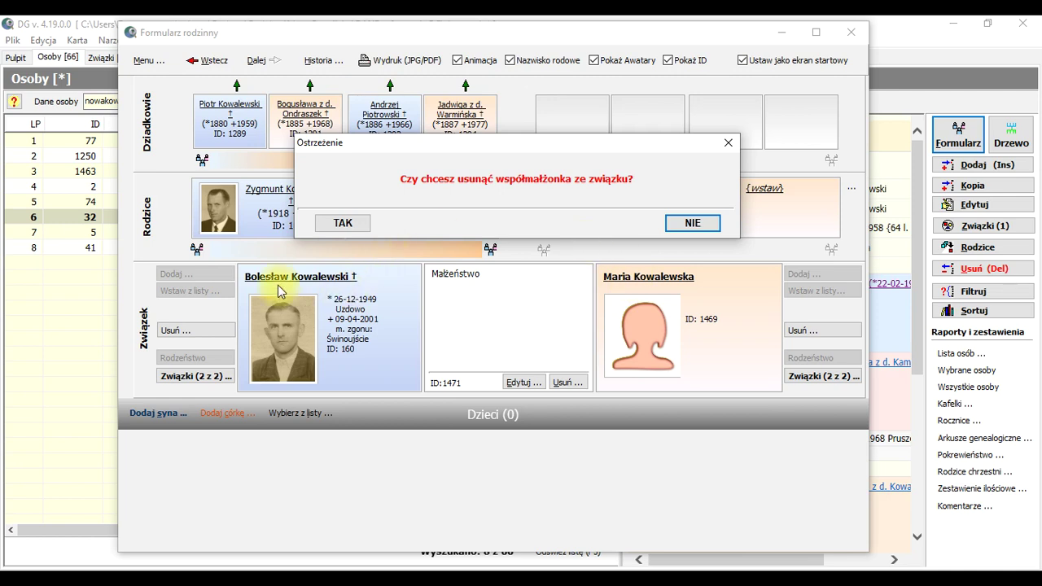
{"action": "left_click", "coordinate": [354, 224]}
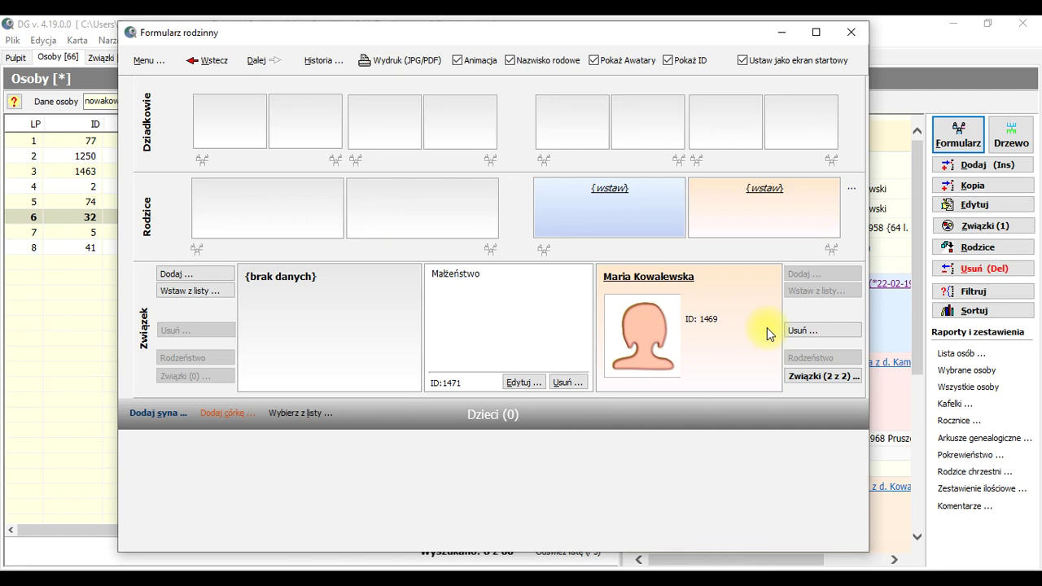
- Show the wife's first marriage, to the man born in Oleśnica, in the family form
{"action": "left_click", "coordinate": [838, 375]}
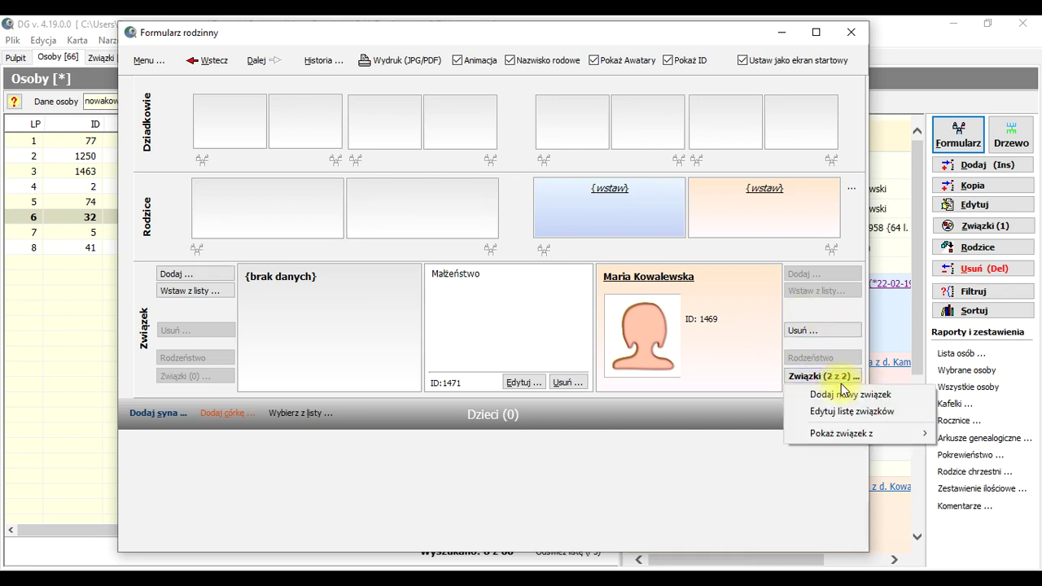
{"action": "left_click", "coordinate": [845, 440]}
{"action": "left_click", "coordinate": [682, 433]}
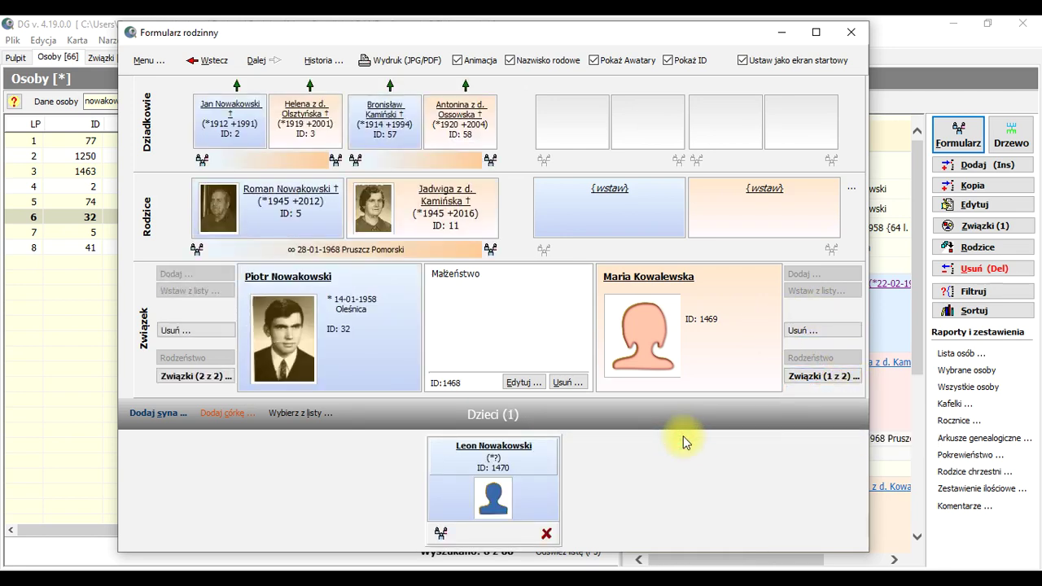
- Show the wife's relationship without a spouse and delete that relationship
{"action": "left_click", "coordinate": [802, 377]}
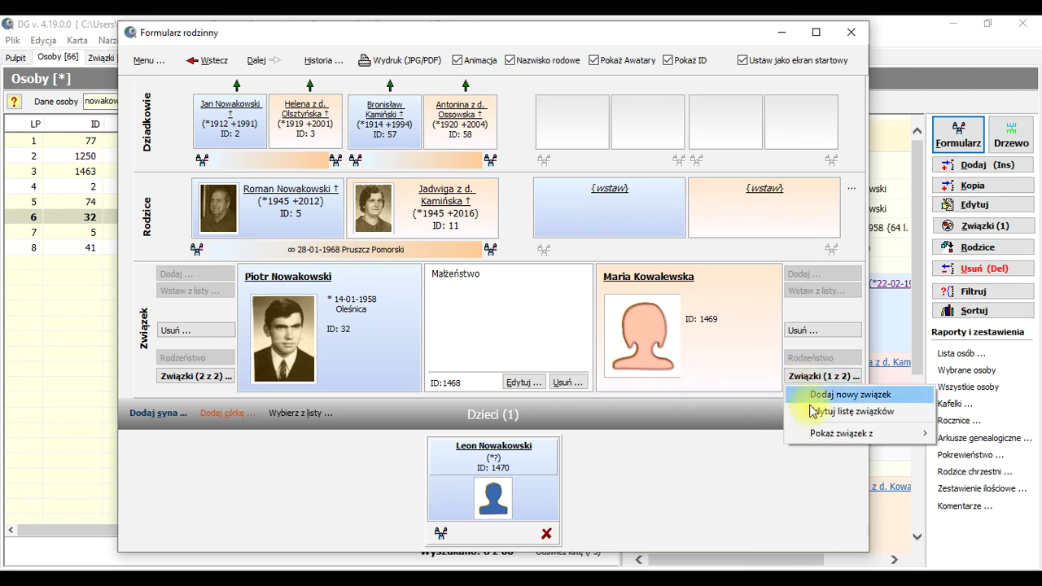
{"action": "mouse_move", "coordinate": [827, 439]}
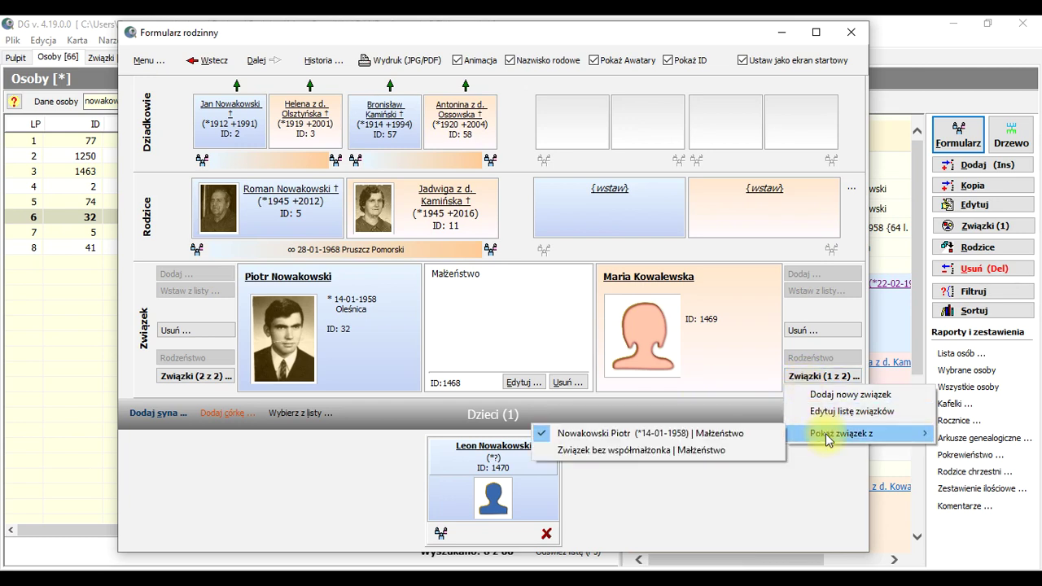
{"action": "left_click", "coordinate": [739, 449]}
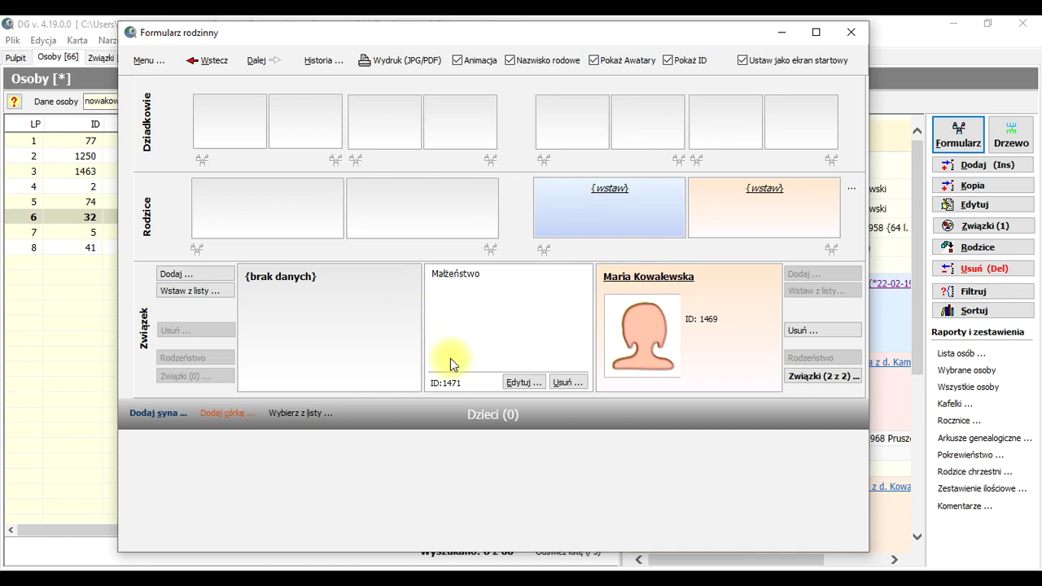
{"action": "left_click", "coordinate": [573, 384]}
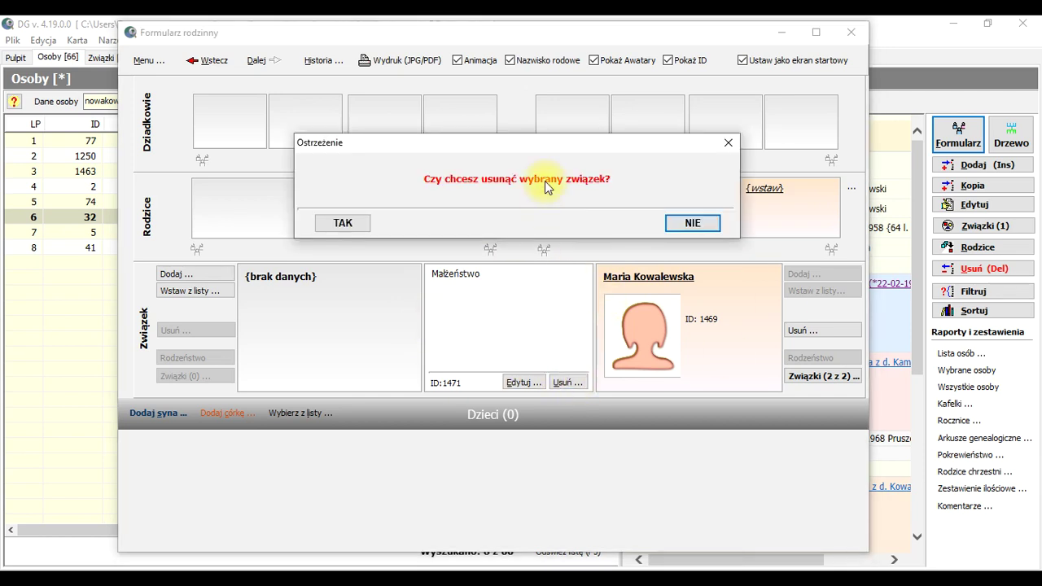
{"action": "left_click", "coordinate": [349, 219]}
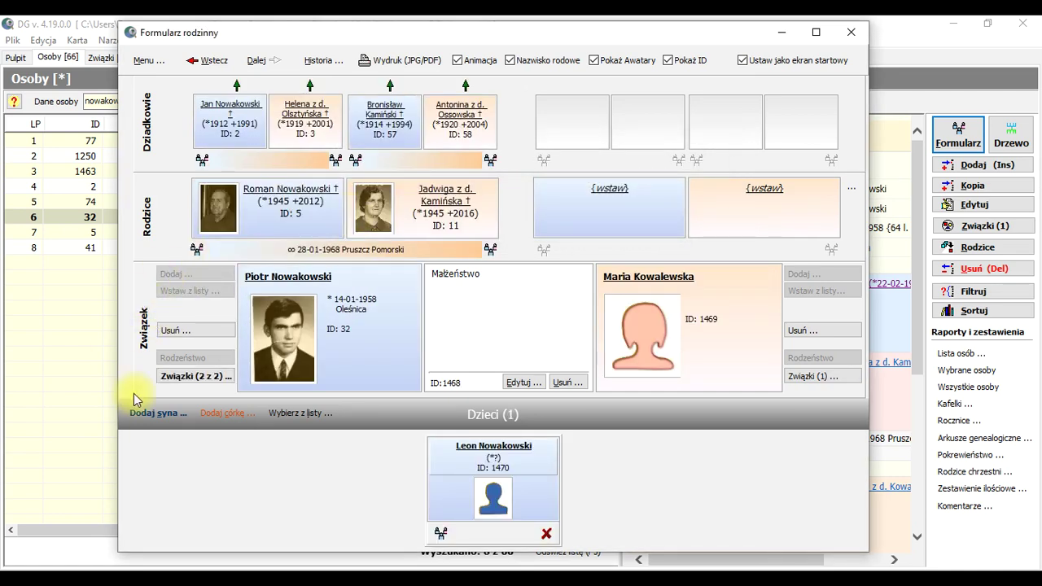
- Show the husband's 1992 marriage in Szczecin Pomorski, and return to his second marriage
{"action": "left_click", "coordinate": [217, 386]}
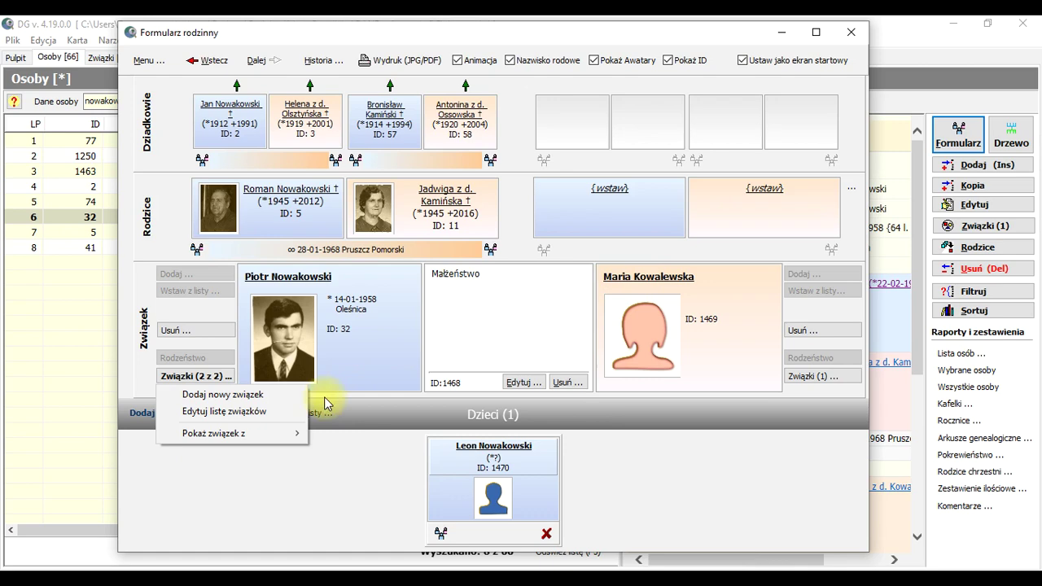
{"action": "mouse_move", "coordinate": [261, 434]}
{"action": "left_click", "coordinate": [325, 433]}
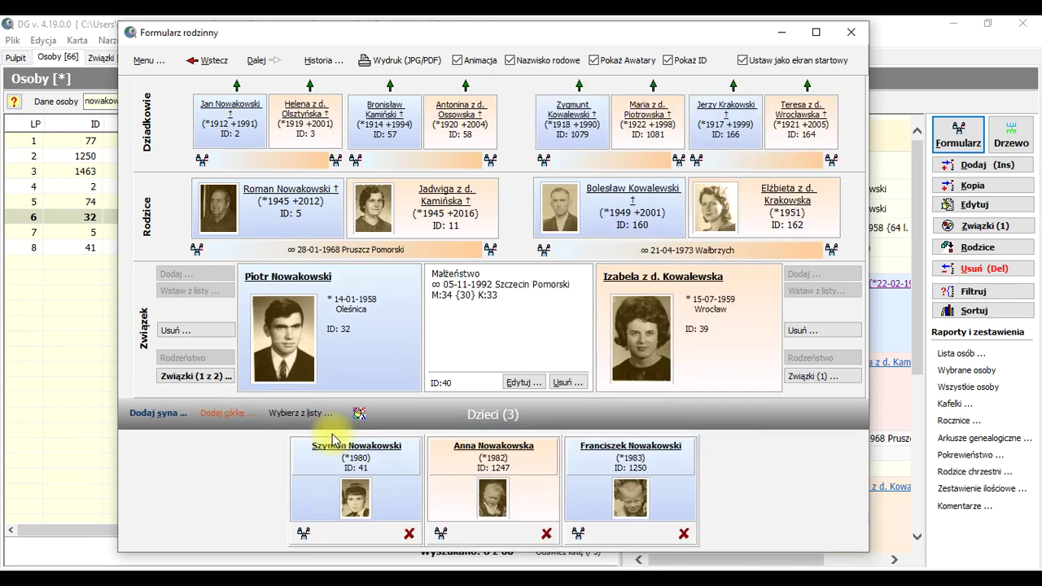
{"action": "left_click", "coordinate": [200, 376]}
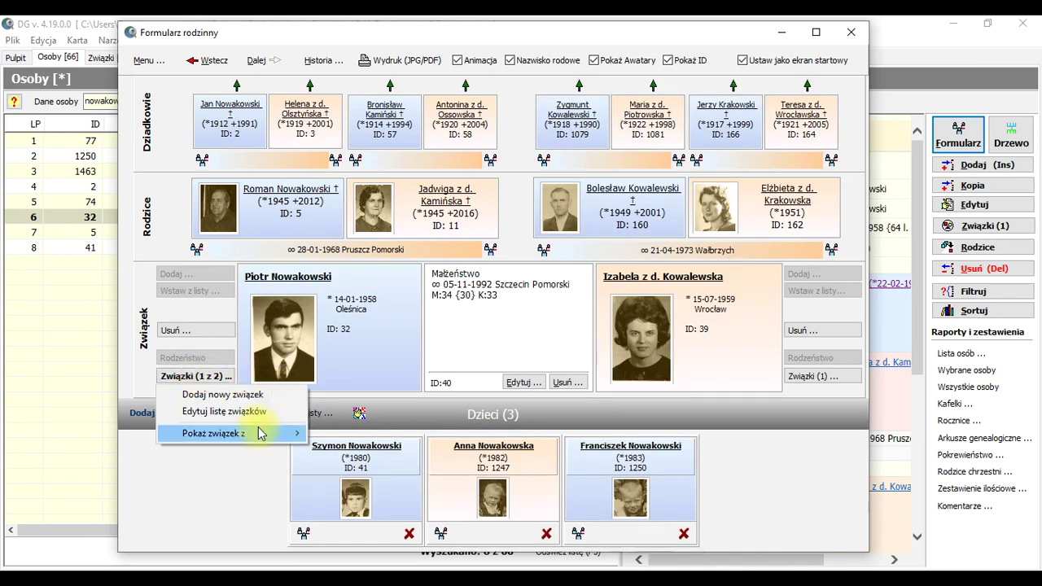
{"action": "mouse_move", "coordinate": [268, 439]}
{"action": "left_click", "coordinate": [363, 451]}
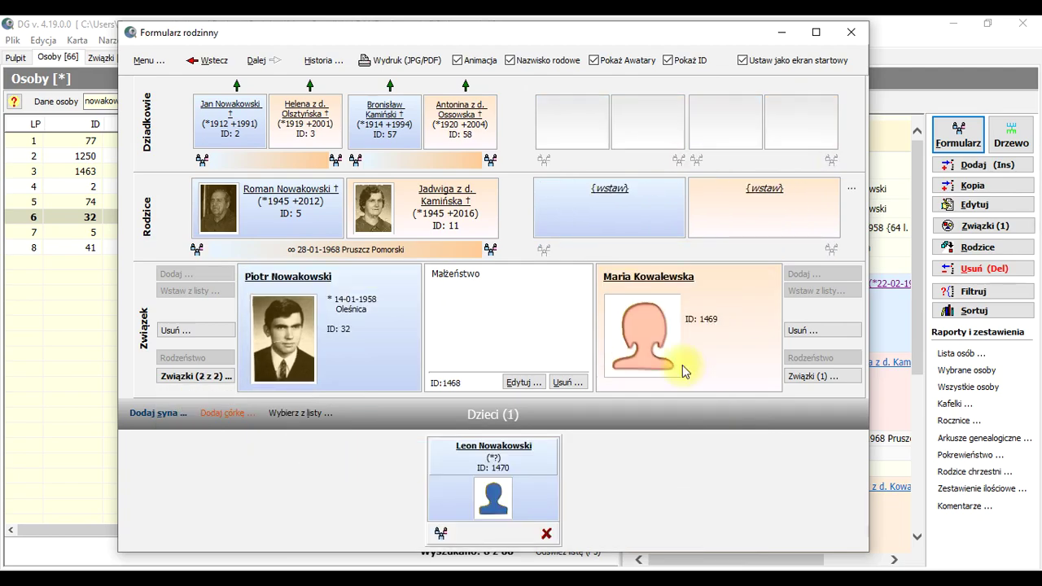